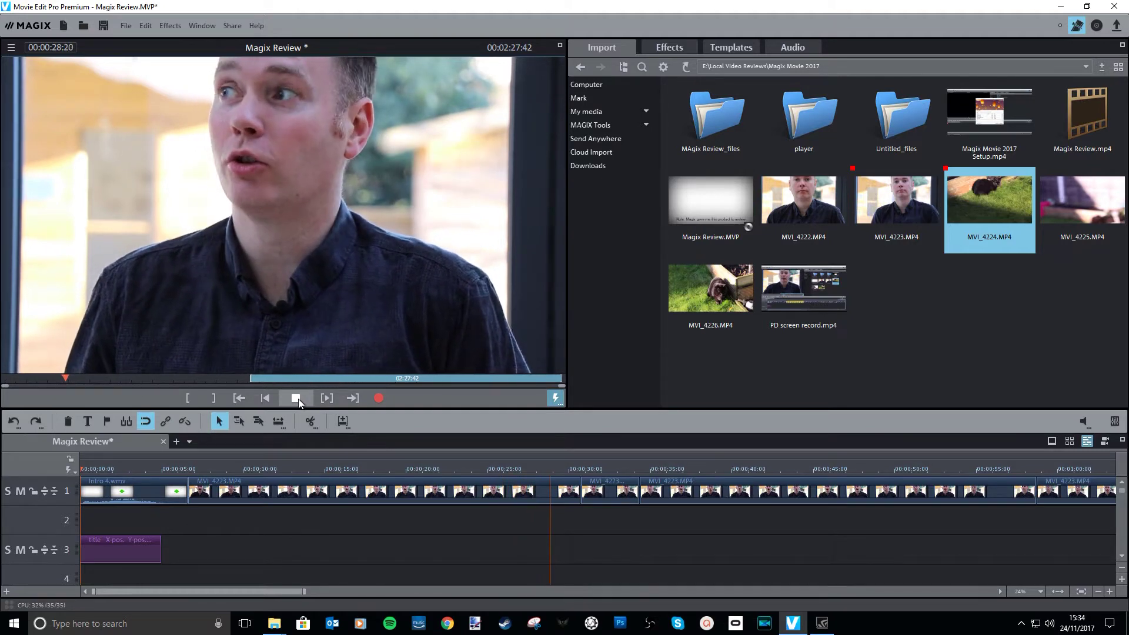
Step: Stop the preview, place the playhead at 00:00:30 and show the Templates library
{"action": "left_click", "coordinate": [297, 399]}
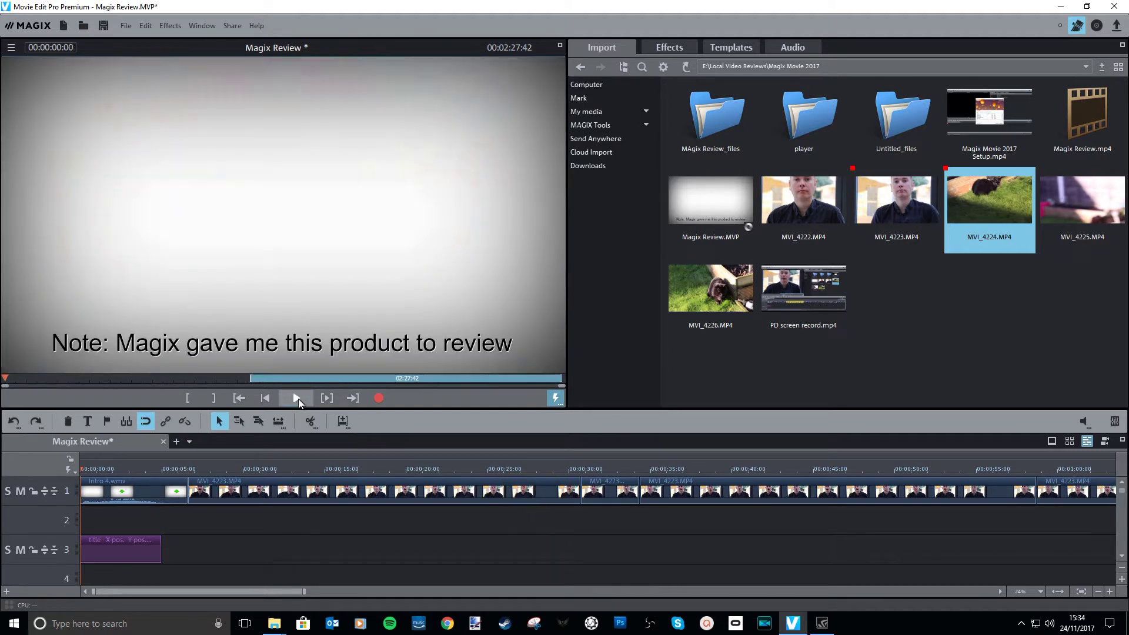
{"action": "left_click", "coordinate": [579, 469]}
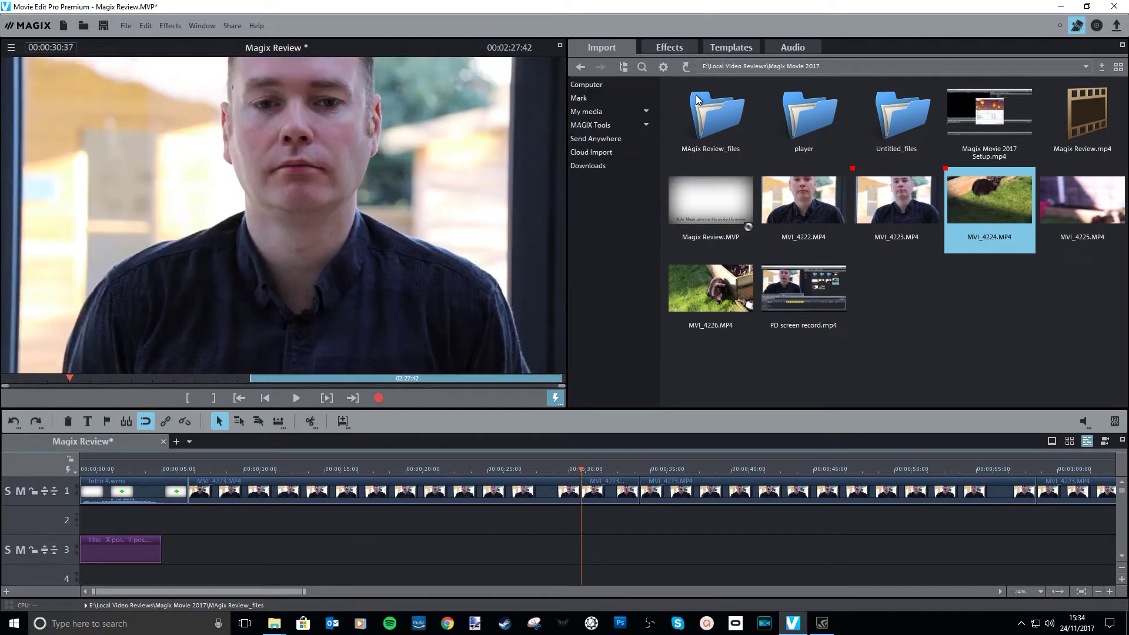
{"action": "left_click", "coordinate": [729, 41]}
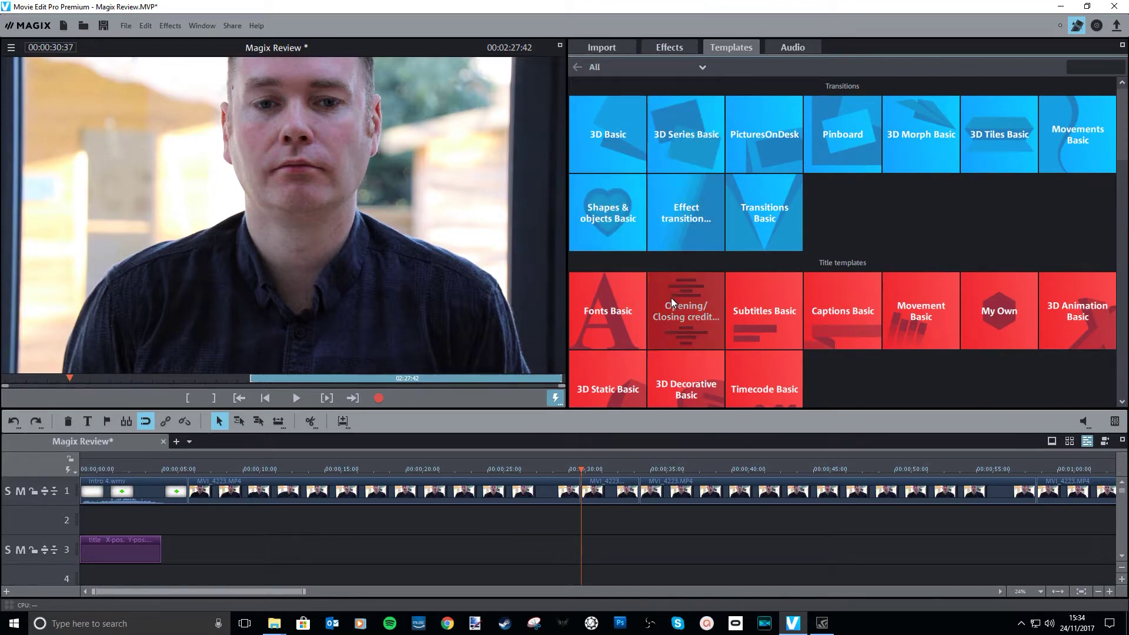
Step: Preview Opening/Closing credits Basic titles, including Clear (Intro)
{"action": "scroll", "coordinate": [659, 252], "scroll_direction": "down", "scroll_amount": 1}
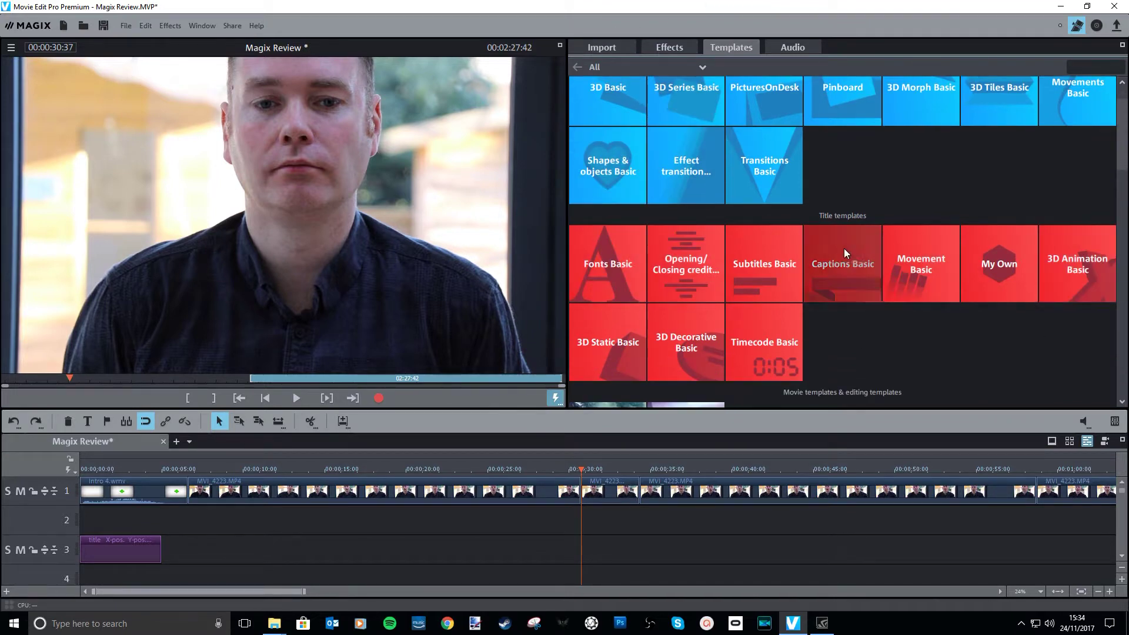
{"action": "scroll", "coordinate": [659, 264], "scroll_direction": "down", "scroll_amount": 1}
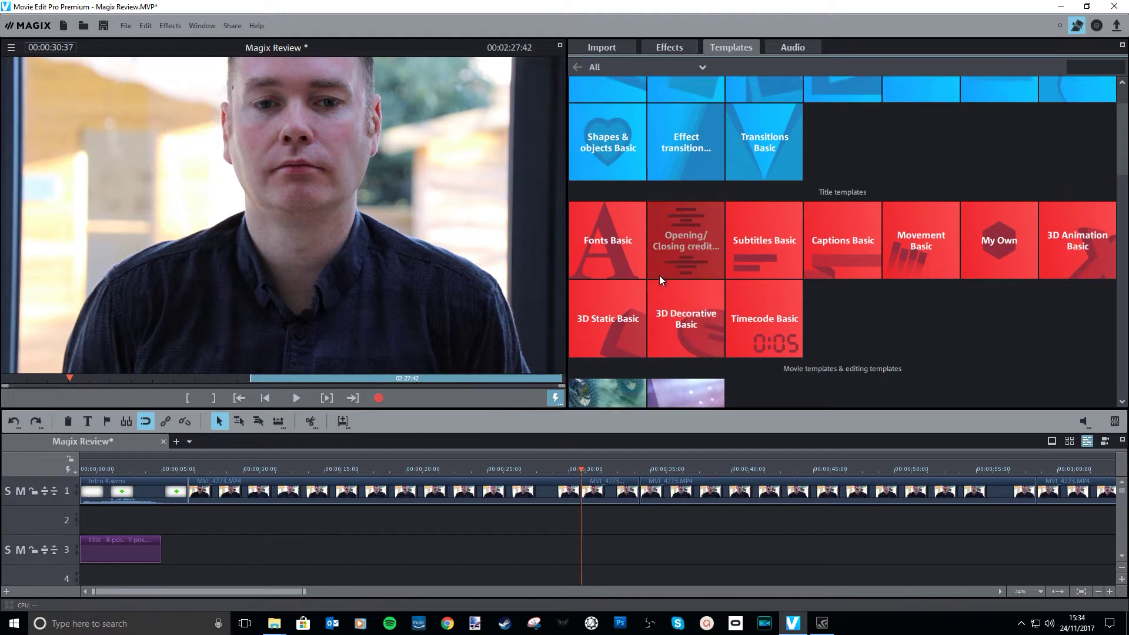
{"action": "left_click", "coordinate": [687, 257]}
{"action": "mouse_move", "coordinate": [949, 156]}
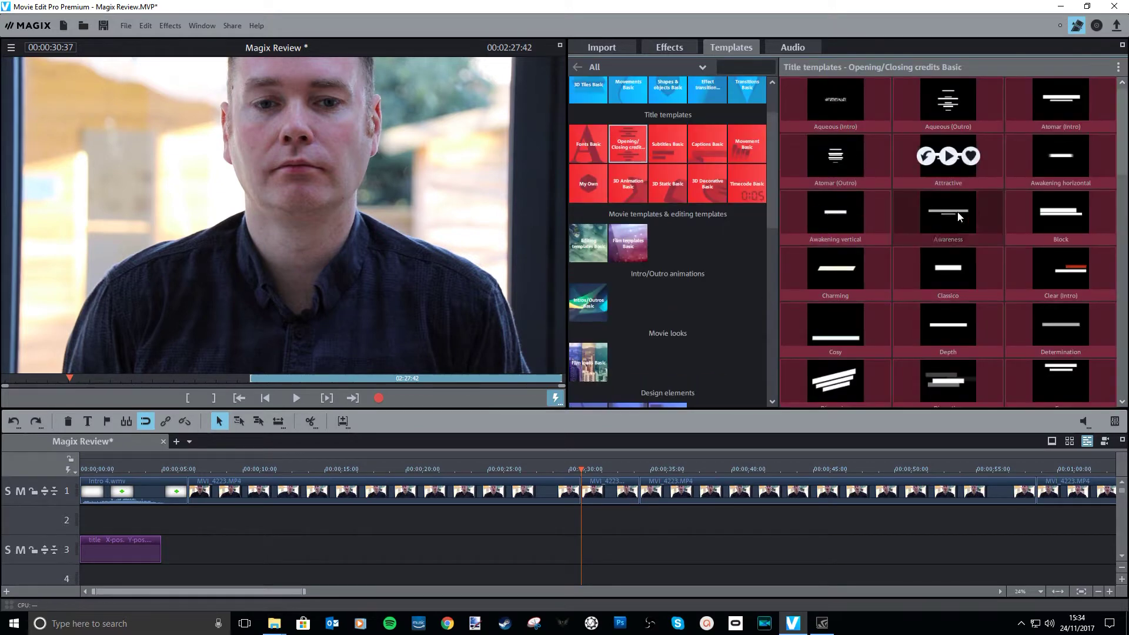
{"action": "left_click", "coordinate": [1062, 269]}
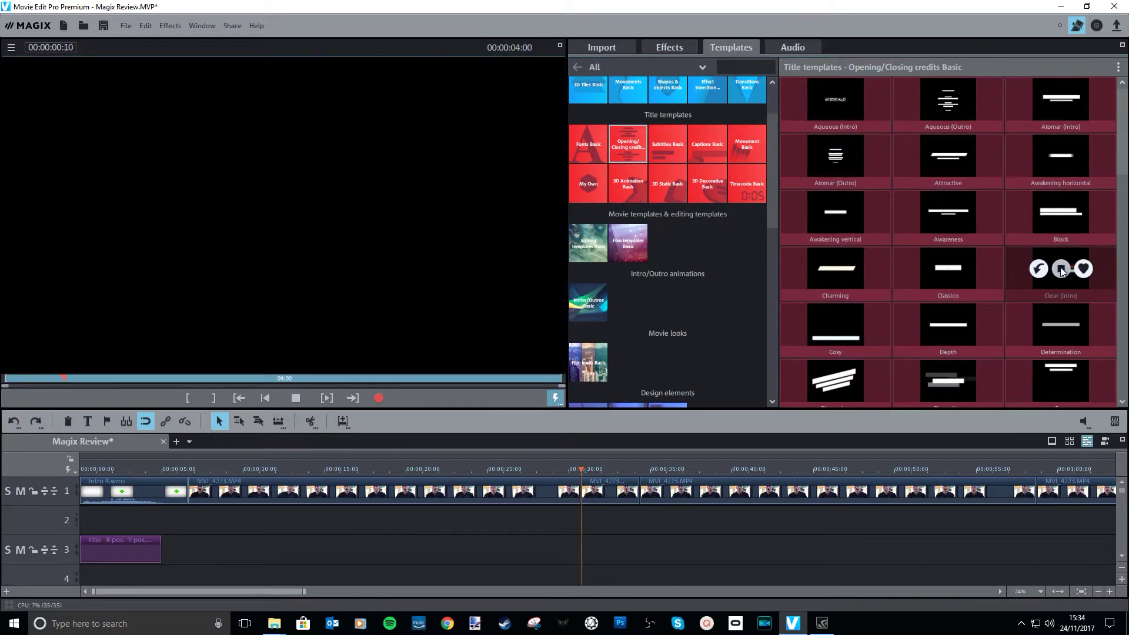
{"action": "left_click", "coordinate": [948, 325]}
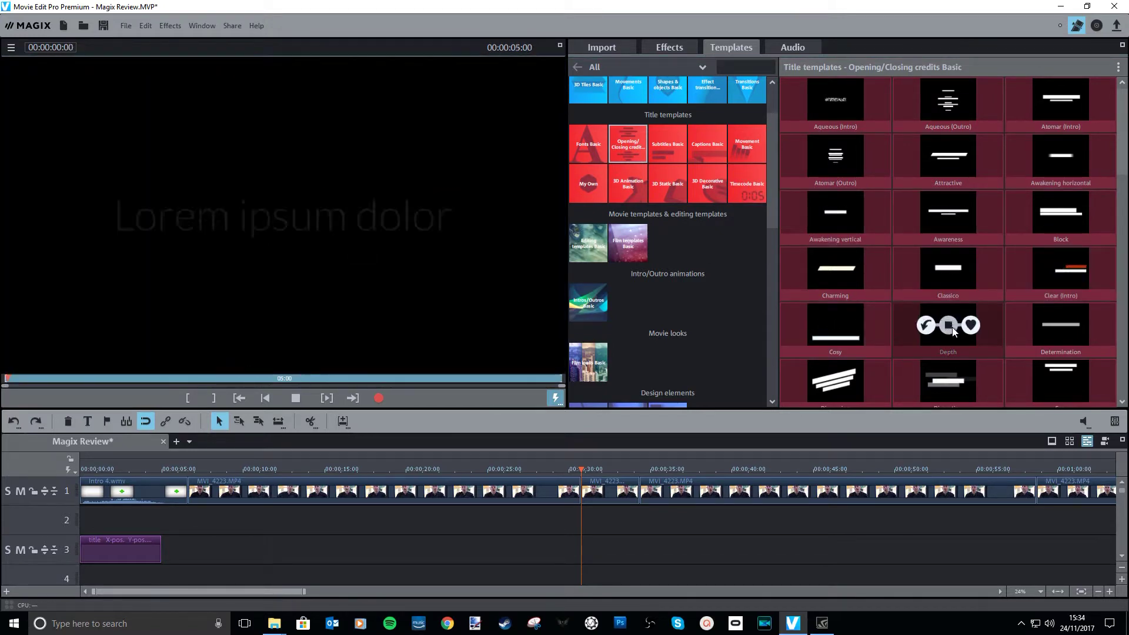
{"action": "mouse_move", "coordinate": [949, 393]}
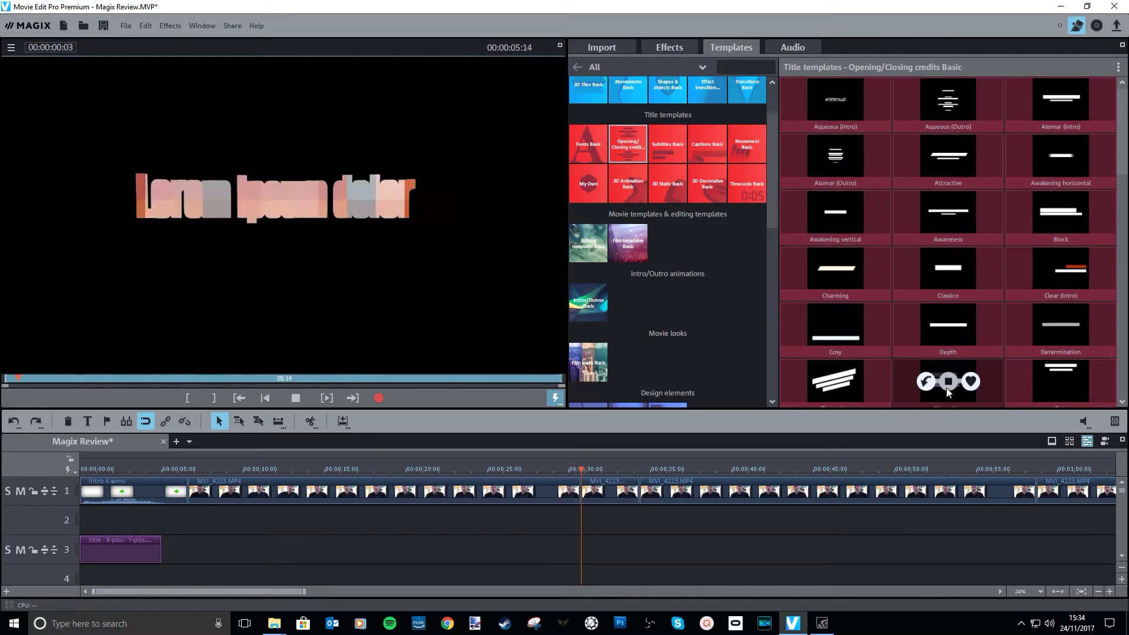
Step: Preview the Blue 1 and Color card templates in Captions Basic
{"action": "left_click", "coordinate": [707, 184]}
{"action": "left_click", "coordinate": [718, 149]}
{"action": "left_click", "coordinate": [949, 157]}
{"action": "mouse_move", "coordinate": [947, 232]}
{"action": "left_click", "coordinate": [835, 268]}
{"action": "scroll", "coordinate": [859, 285], "scroll_direction": "down", "scroll_amount": 3}
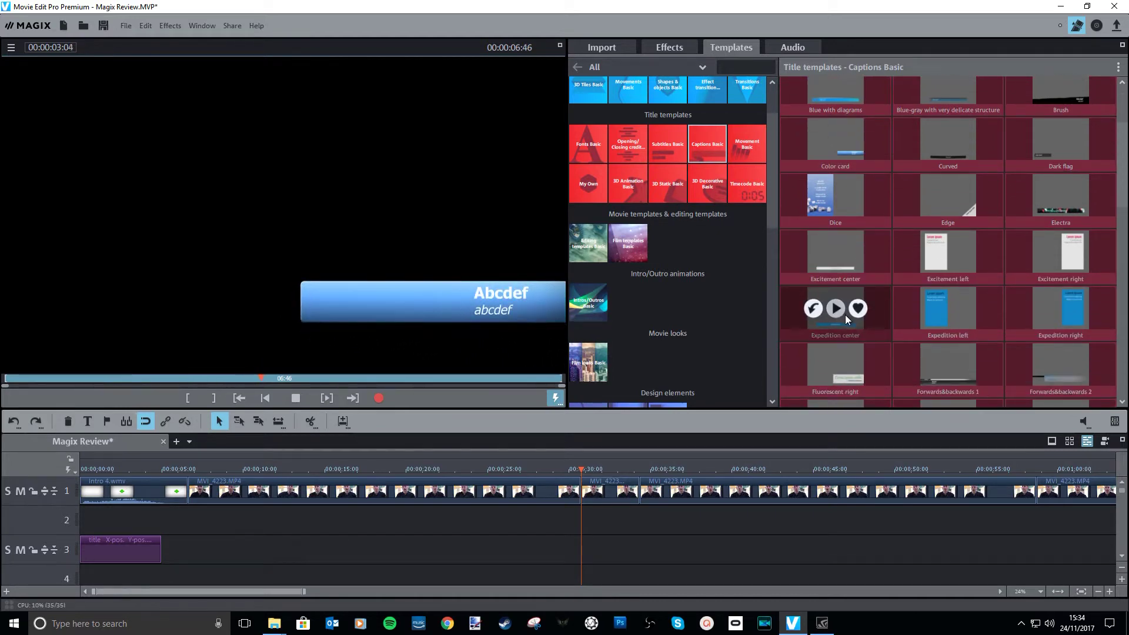
Step: Insert the Expedition center caption at 30 s reading 'Say hi!' plus the presenter's handle, then play
{"action": "left_click", "coordinate": [814, 309]}
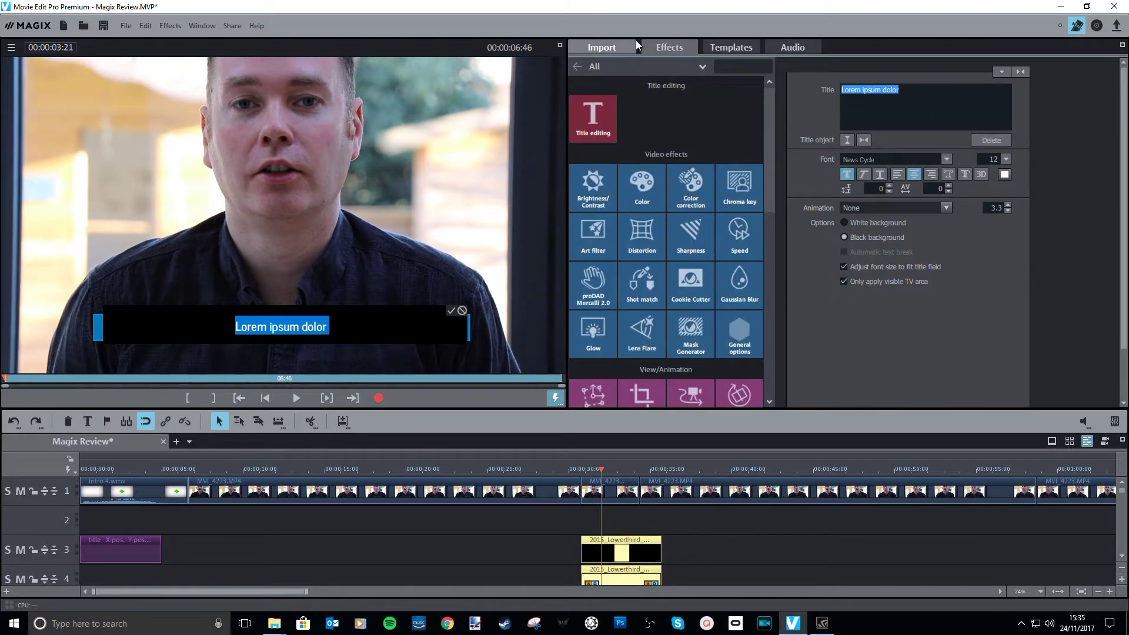
{"action": "type", "text": "Say hi! @markJdraper"}
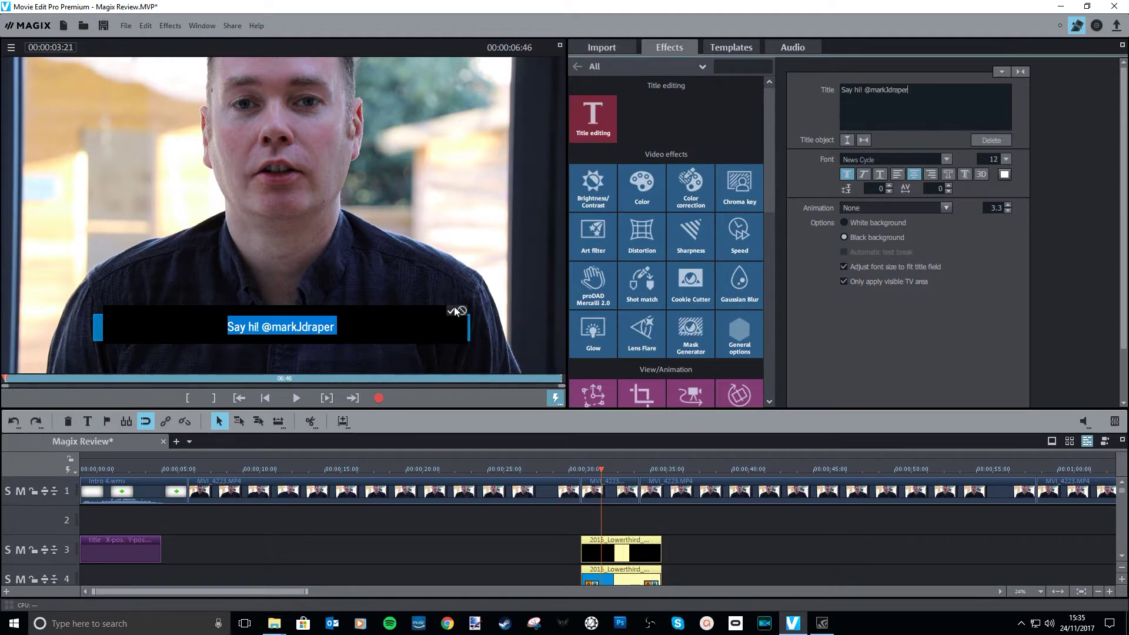
{"action": "left_click", "coordinate": [620, 574]}
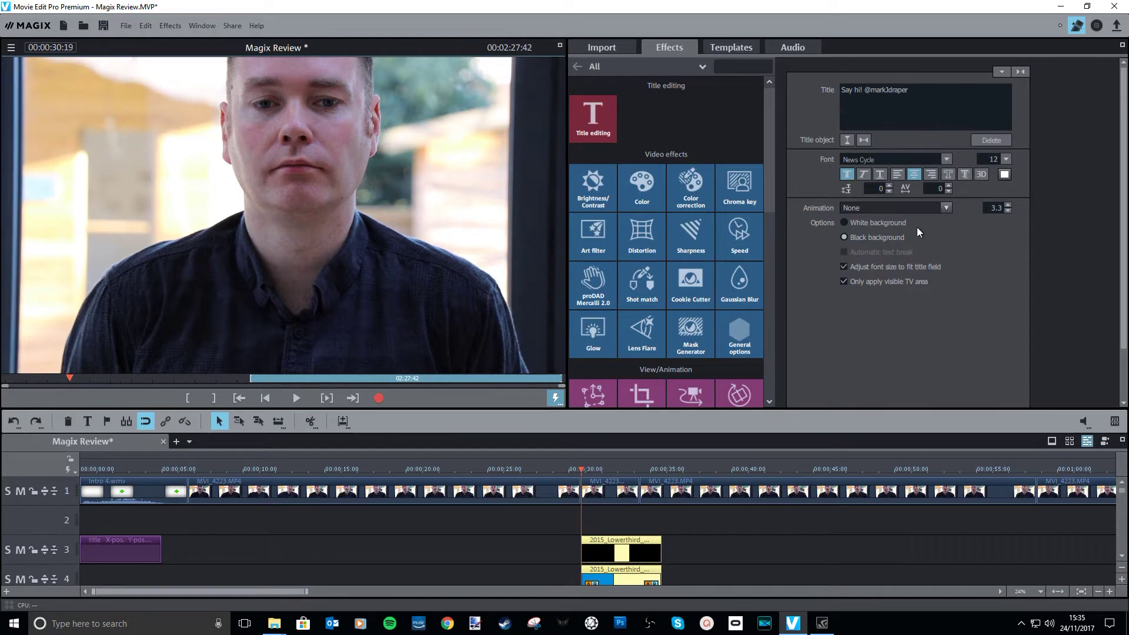
{"action": "left_click", "coordinate": [619, 570]}
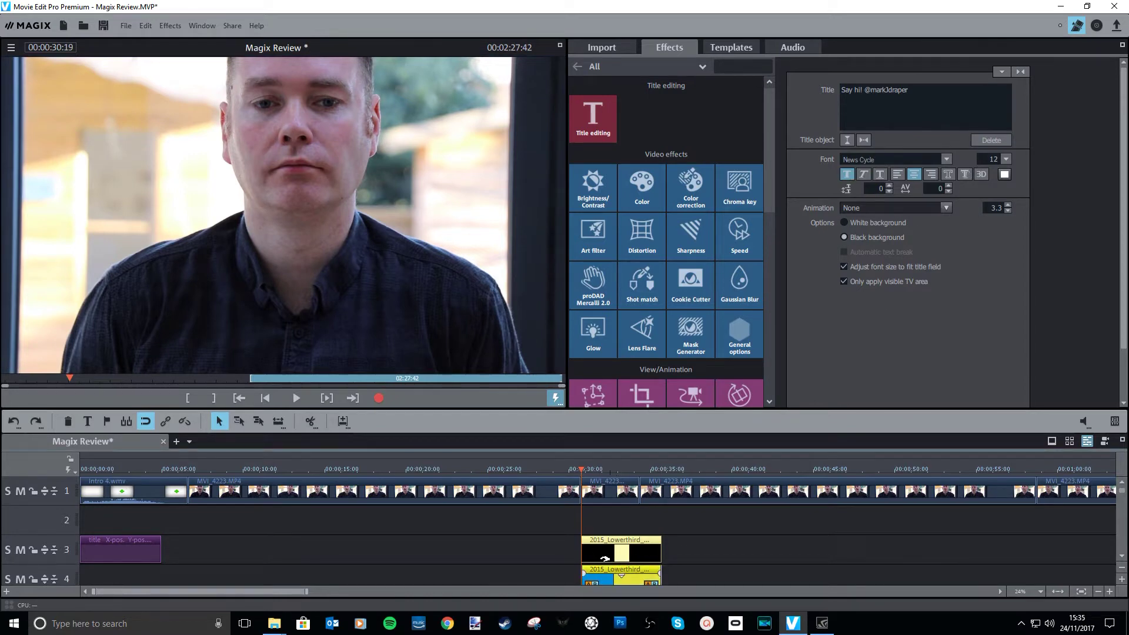
{"action": "left_click", "coordinate": [616, 475]}
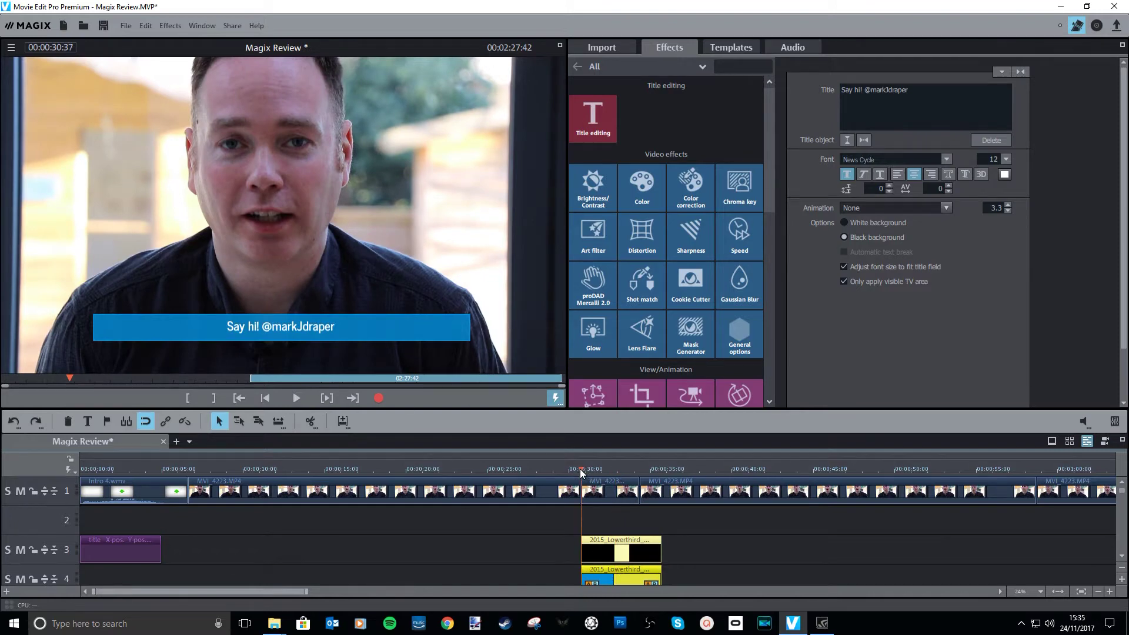
{"action": "left_click", "coordinate": [293, 400]}
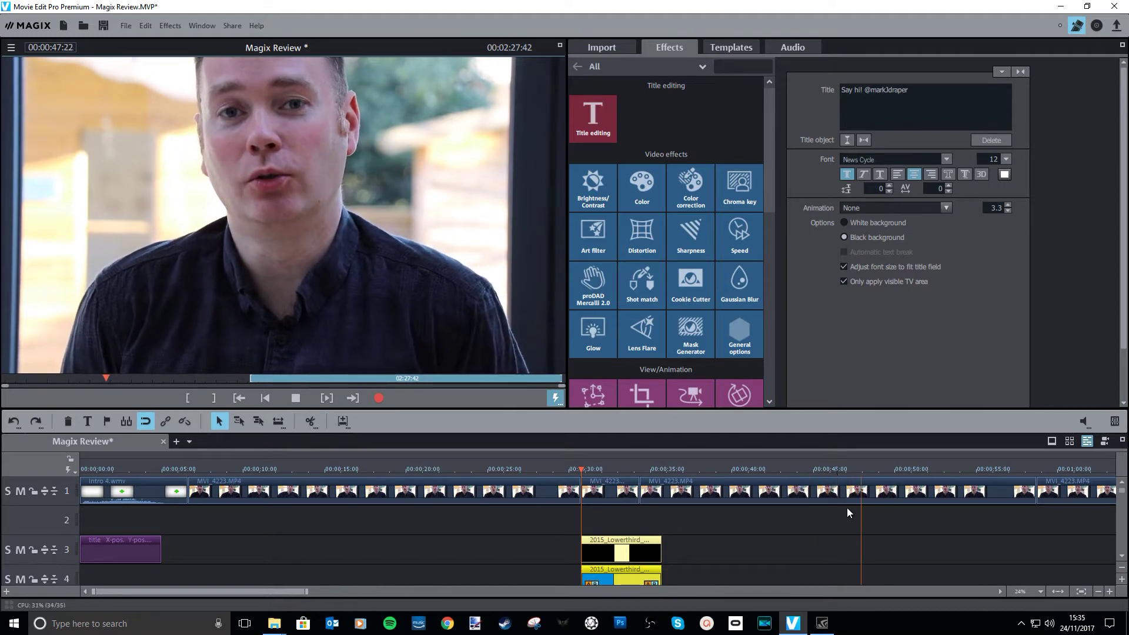
Step: Cycle Storyboard and Scene overview back to Timeline mode, stop, and set the playhead near 00:00:58
{"action": "left_click", "coordinate": [1053, 442]}
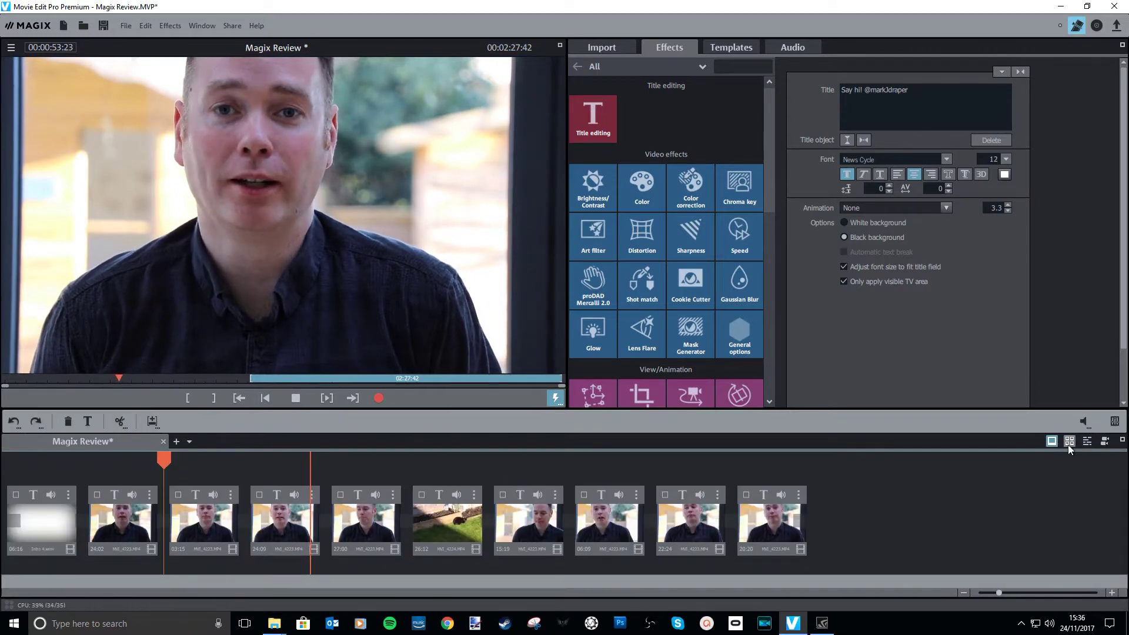
{"action": "left_click", "coordinate": [1069, 442]}
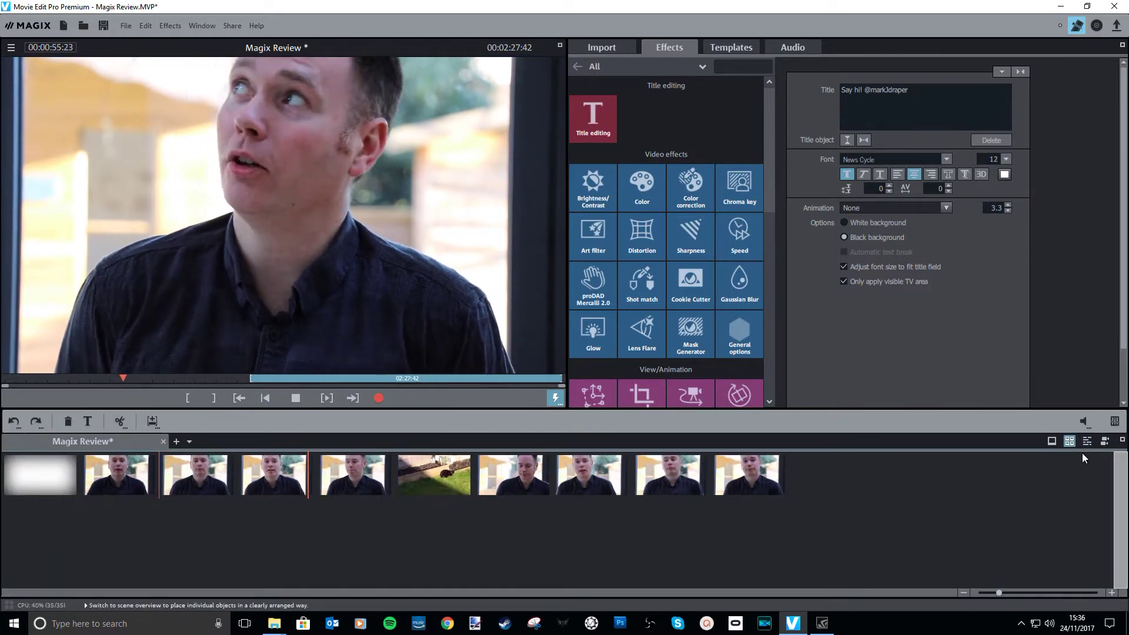
{"action": "left_click", "coordinate": [1086, 442]}
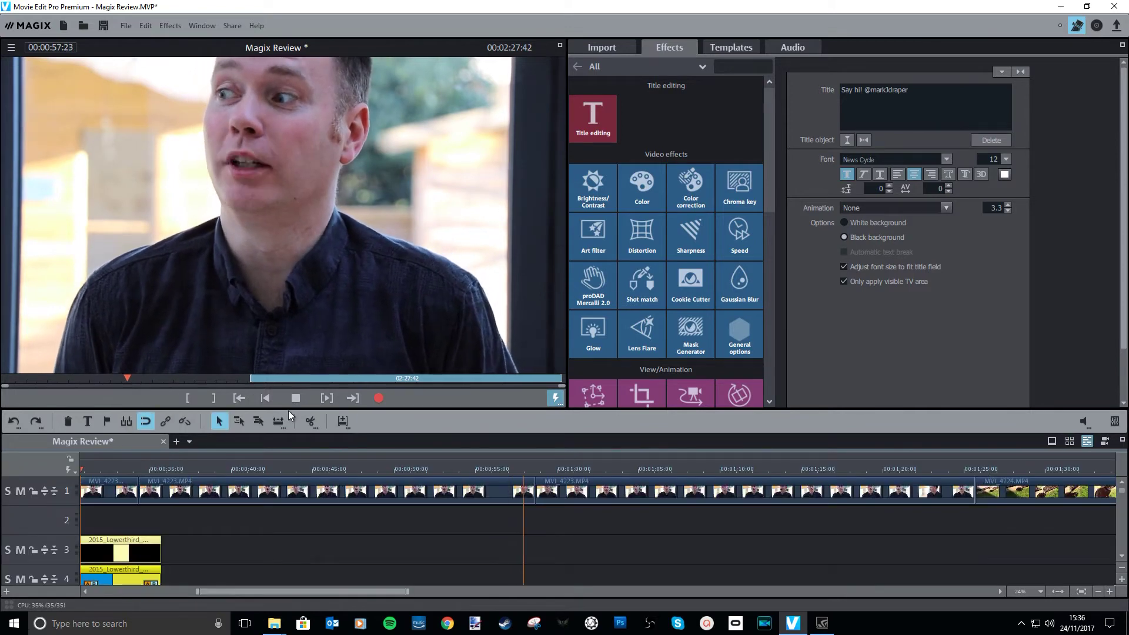
{"action": "key", "text": "space"}
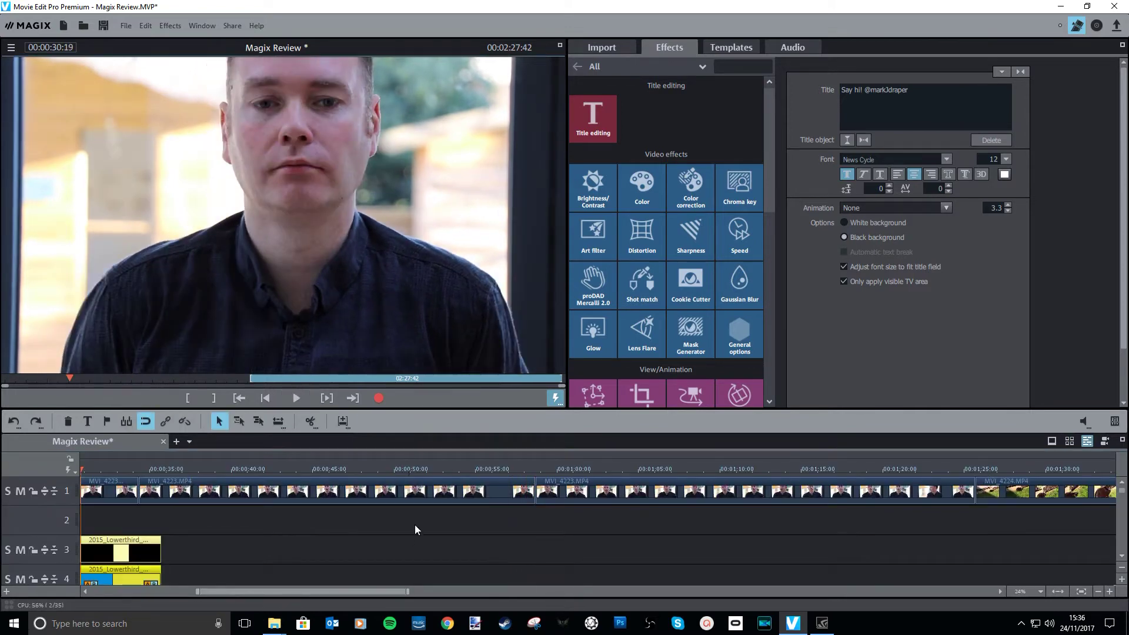
{"action": "left_click", "coordinate": [534, 471]}
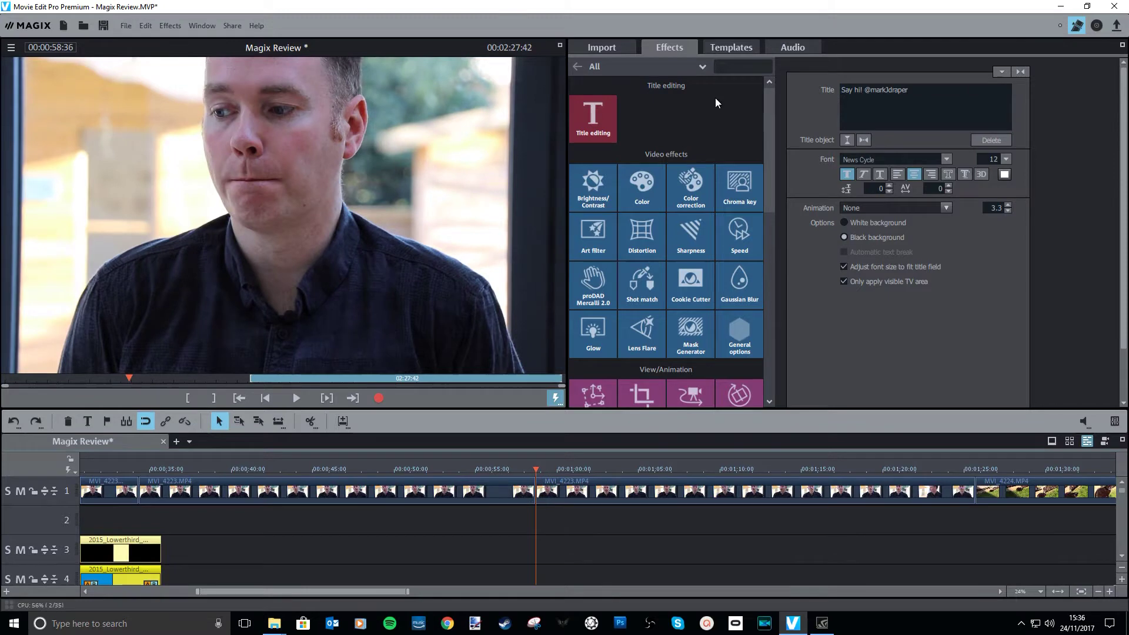
Step: Browse Film templates Basic in Templates, then show the Film looks Basic movie looks
{"action": "left_click", "coordinate": [747, 46]}
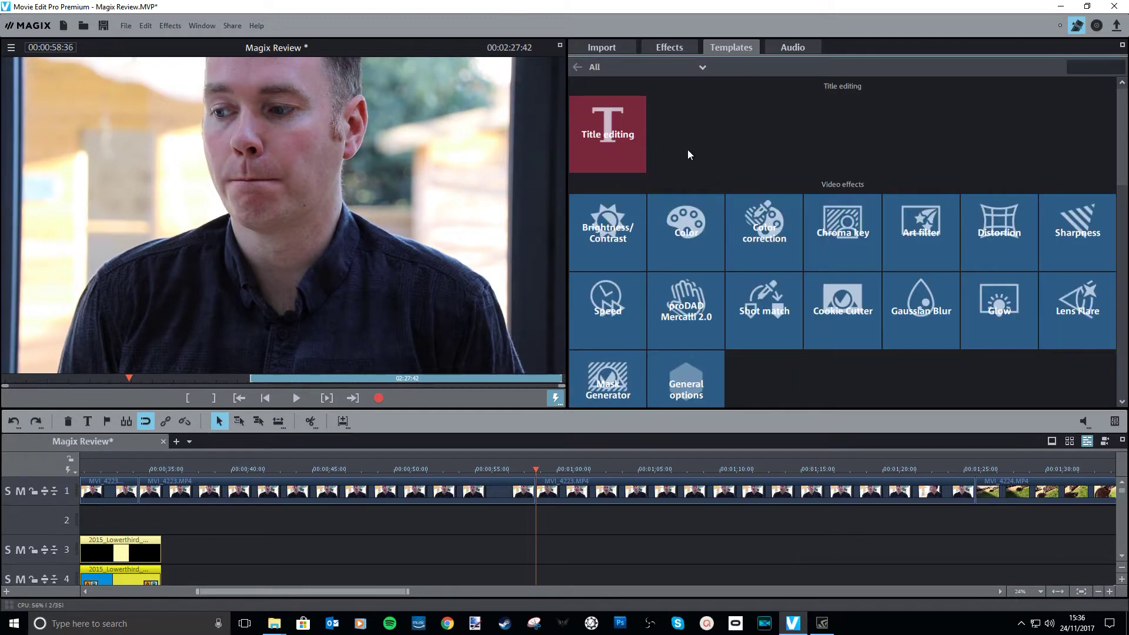
{"action": "scroll", "coordinate": [680, 266], "scroll_direction": "down", "scroll_amount": 4}
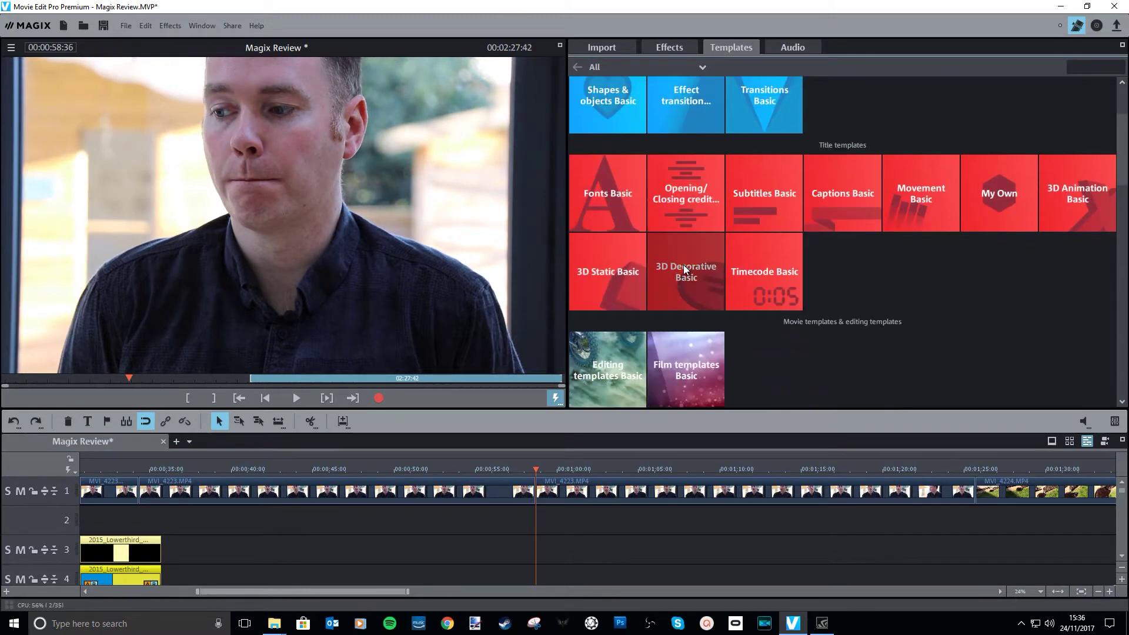
{"action": "scroll", "coordinate": [683, 265], "scroll_direction": "down", "scroll_amount": 3}
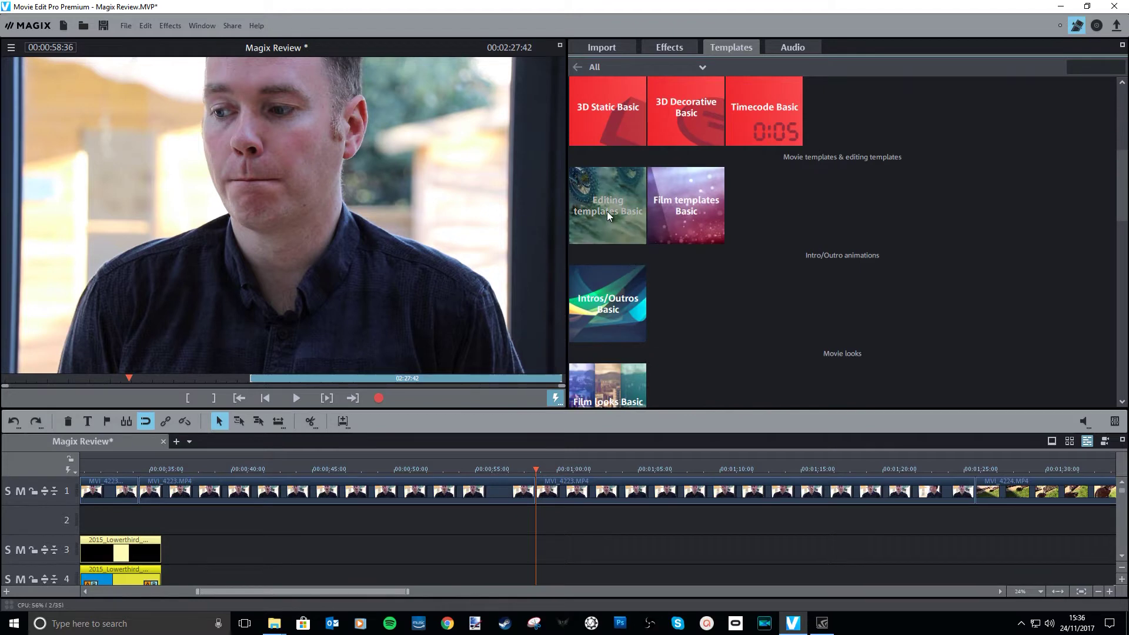
{"action": "left_click", "coordinate": [715, 228]}
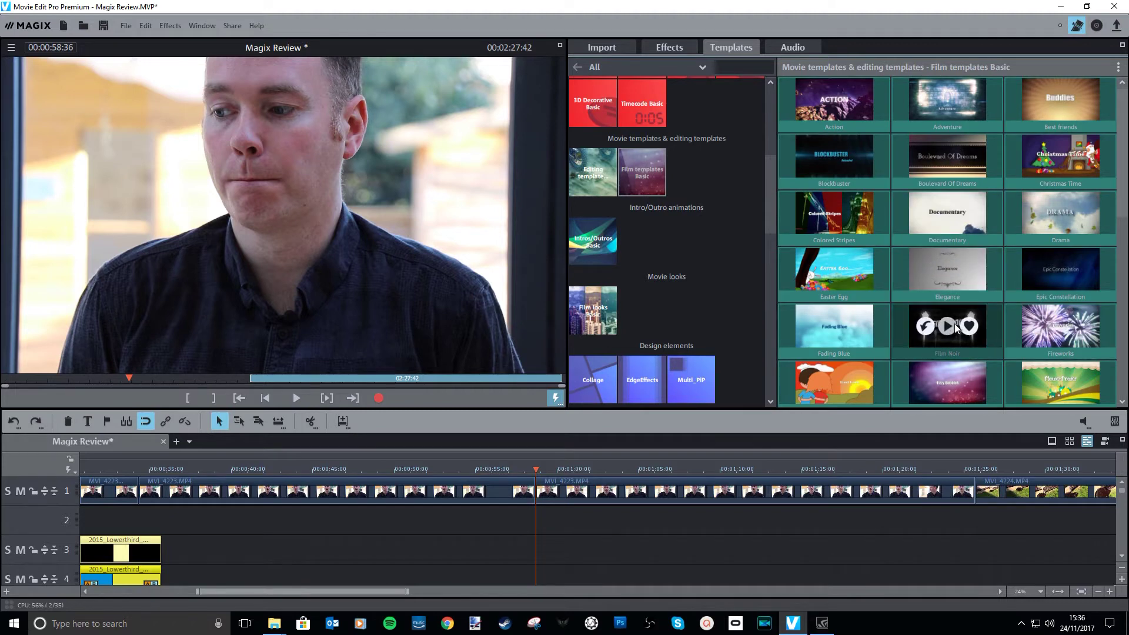
{"action": "scroll", "coordinate": [631, 259], "scroll_direction": "down", "scroll_amount": 1}
{"action": "scroll", "coordinate": [631, 263], "scroll_direction": "down", "scroll_amount": 2}
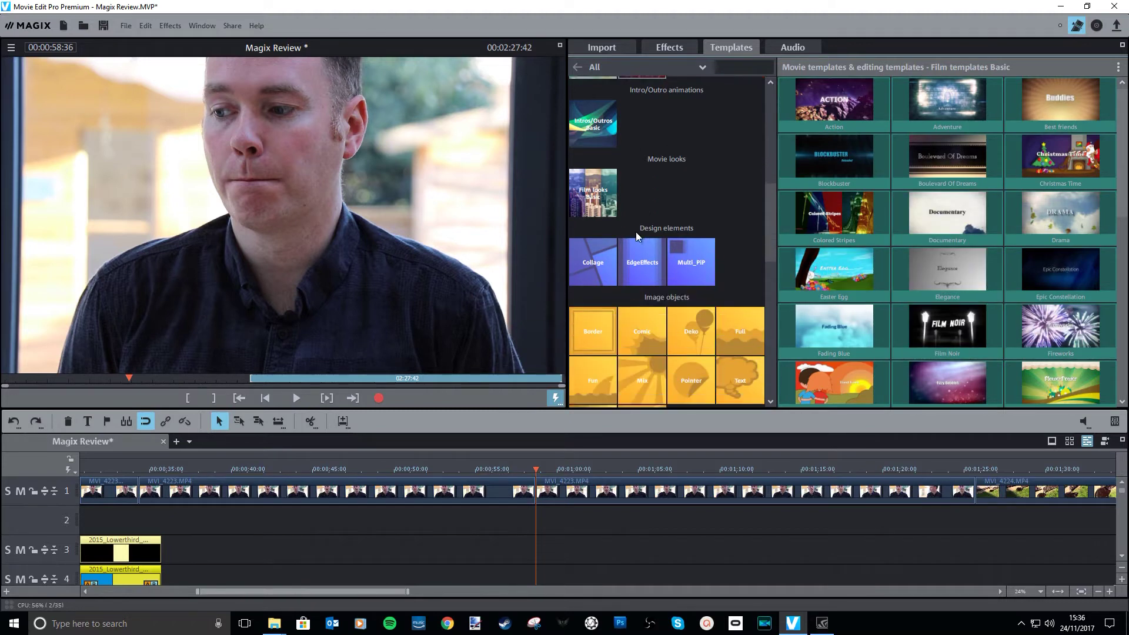
{"action": "left_click", "coordinate": [597, 167]}
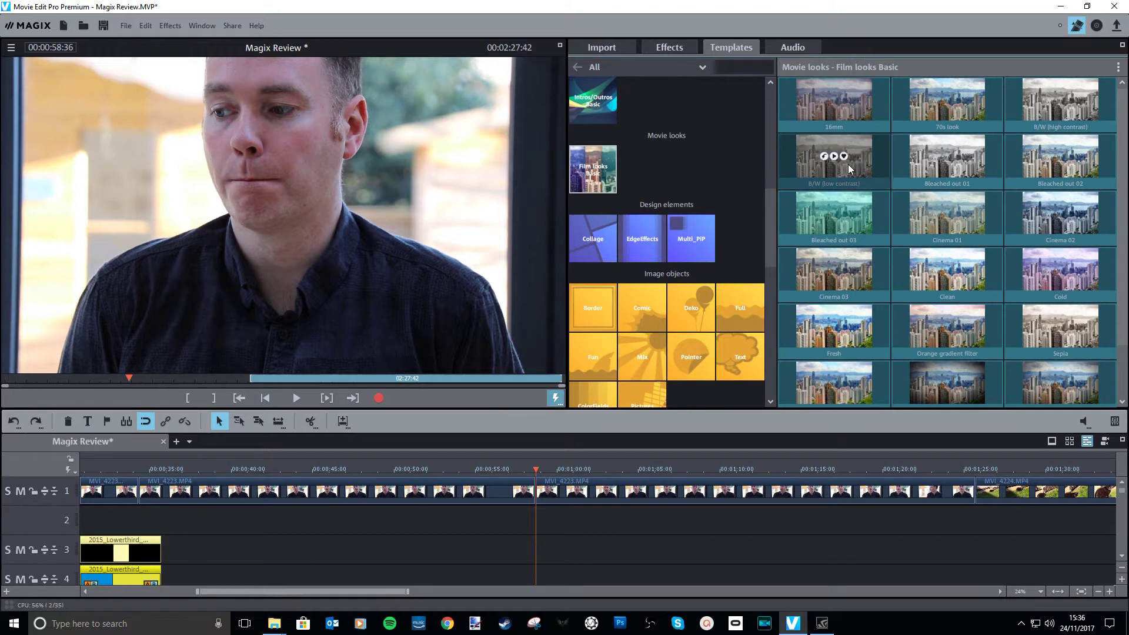
Step: Apply the Bleached out 03 film look to clip MVI_4223 and preview it
{"action": "left_click_drag", "start_coordinate": [846, 222], "coordinate": [398, 476]}
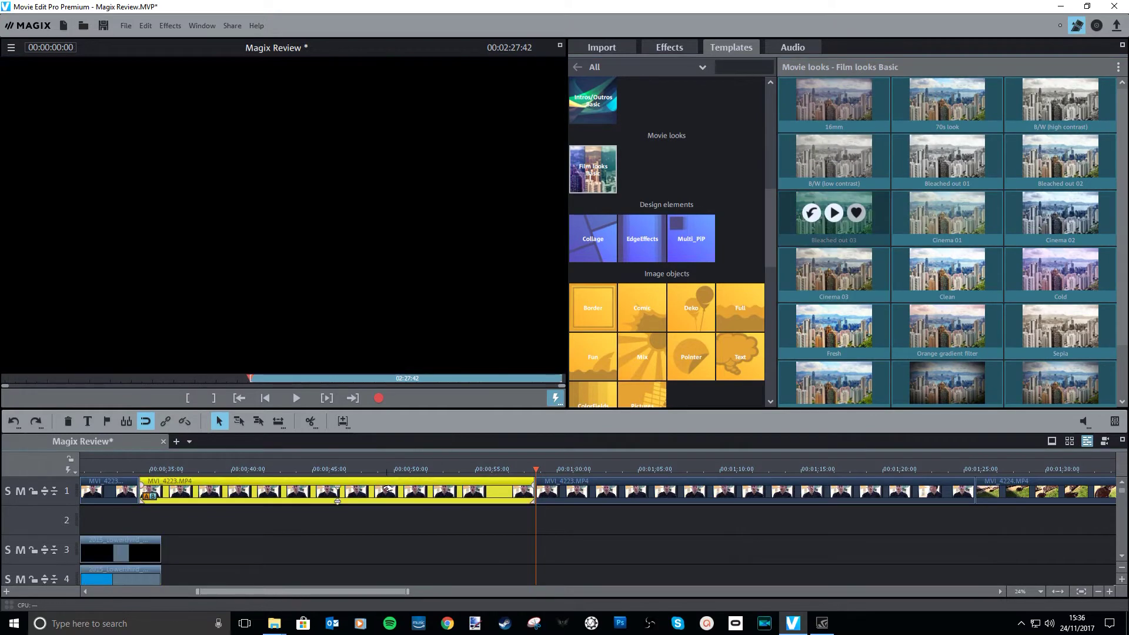
{"action": "left_click", "coordinate": [834, 213]}
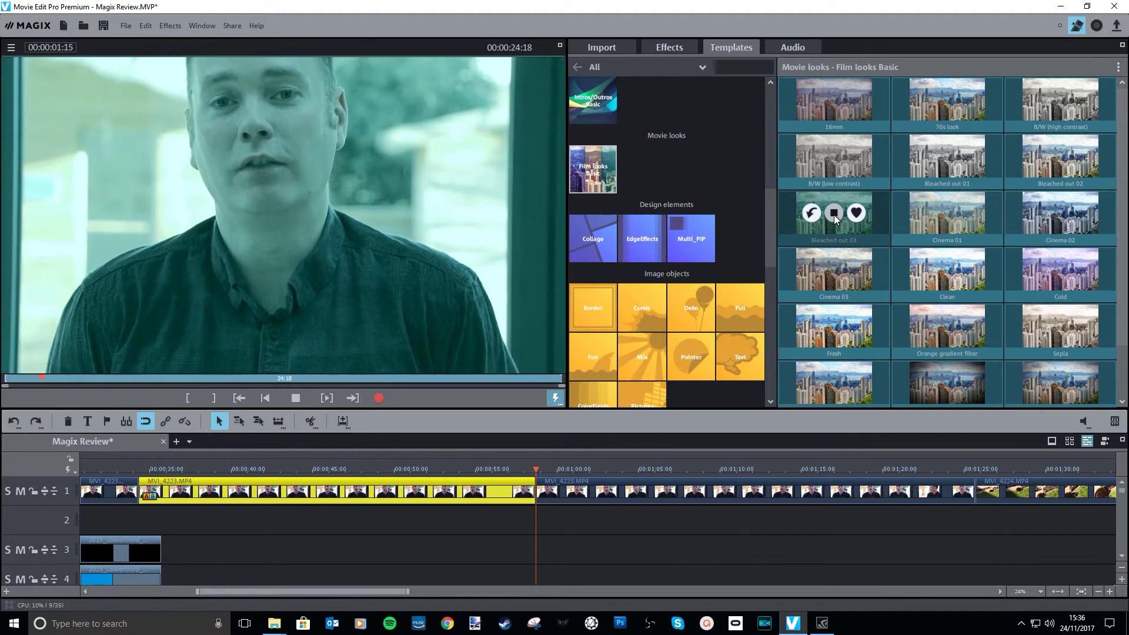
{"action": "left_click", "coordinate": [834, 213]}
Step: Preview the Cinema 01, Clean and Orange gradient filter film looks
{"action": "left_click", "coordinate": [946, 213]}
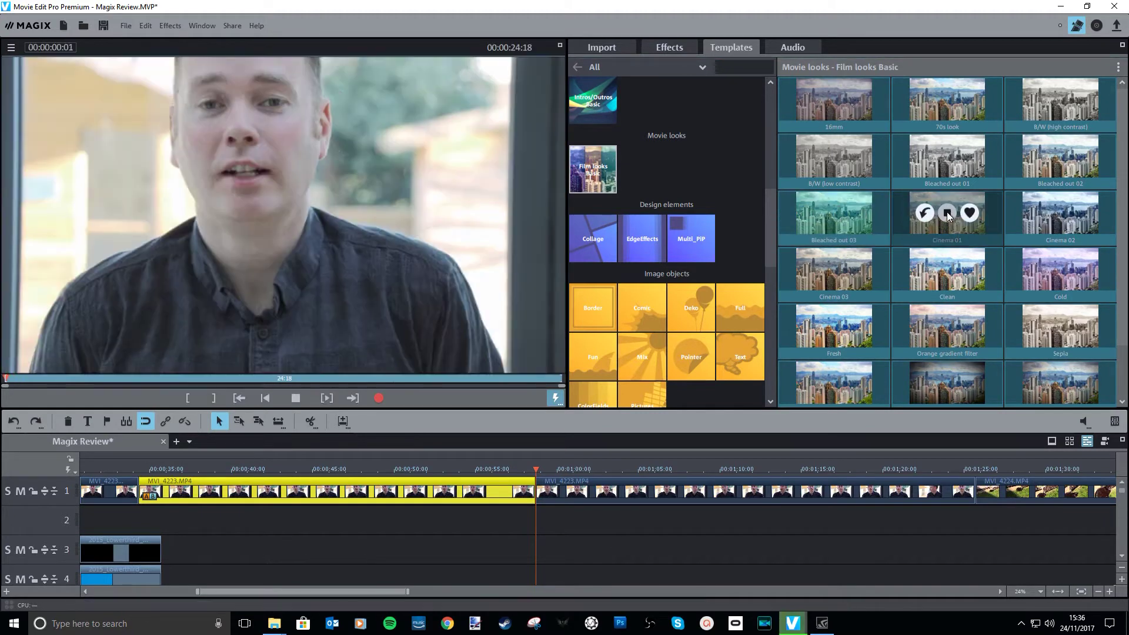
{"action": "left_click", "coordinate": [947, 213]}
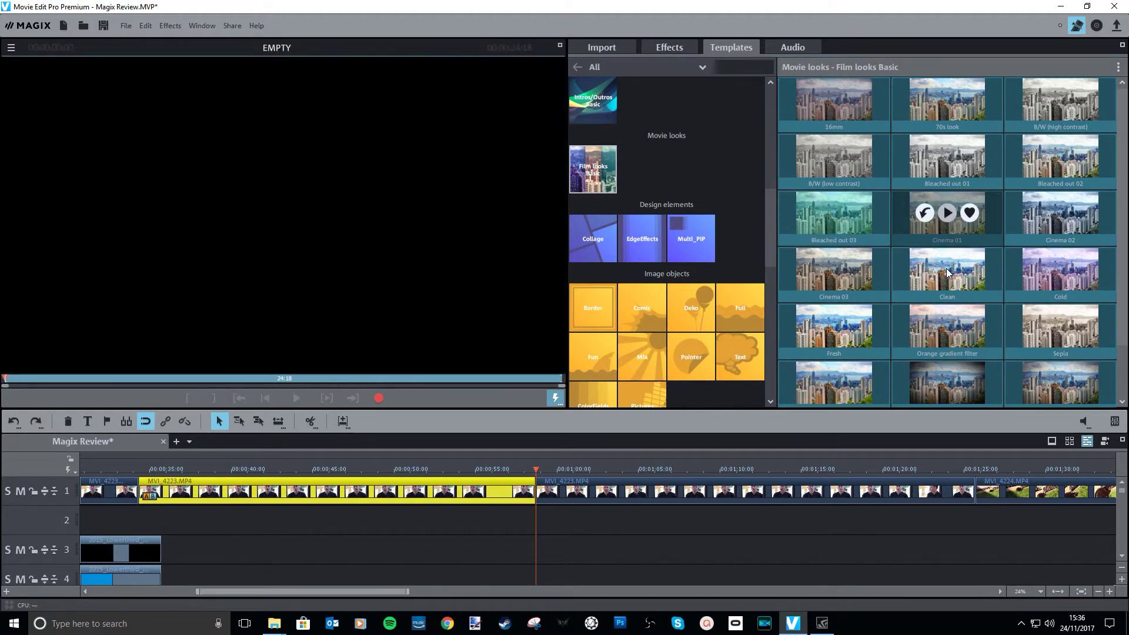
{"action": "left_click", "coordinate": [948, 271]}
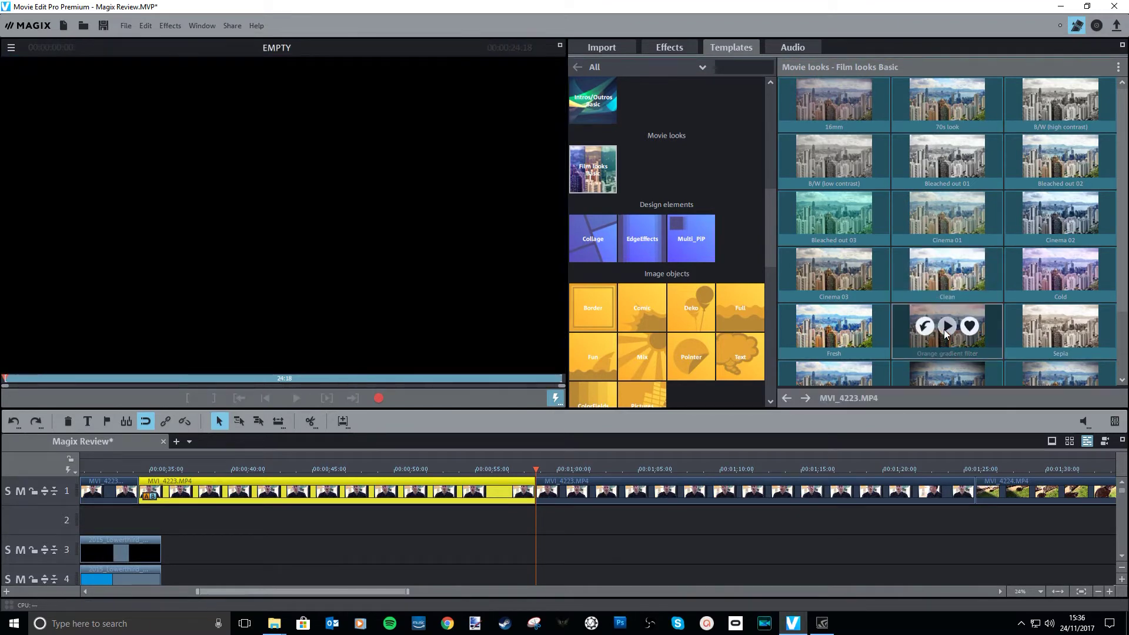
{"action": "left_click", "coordinate": [947, 327]}
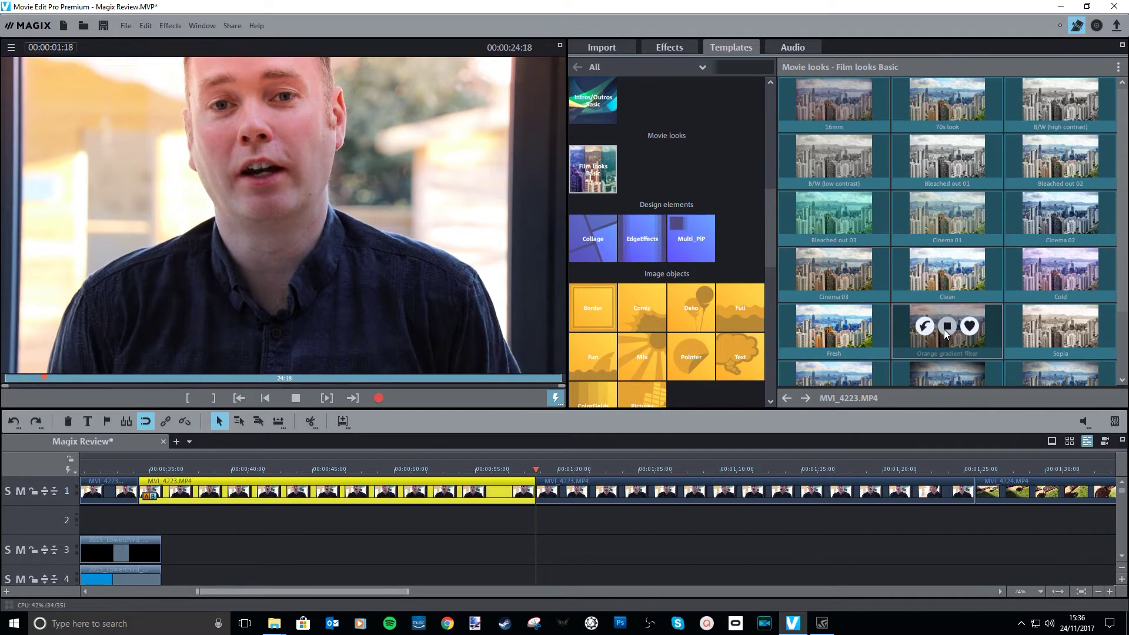
{"action": "scroll", "coordinate": [676, 241], "scroll_direction": "down", "scroll_amount": 2}
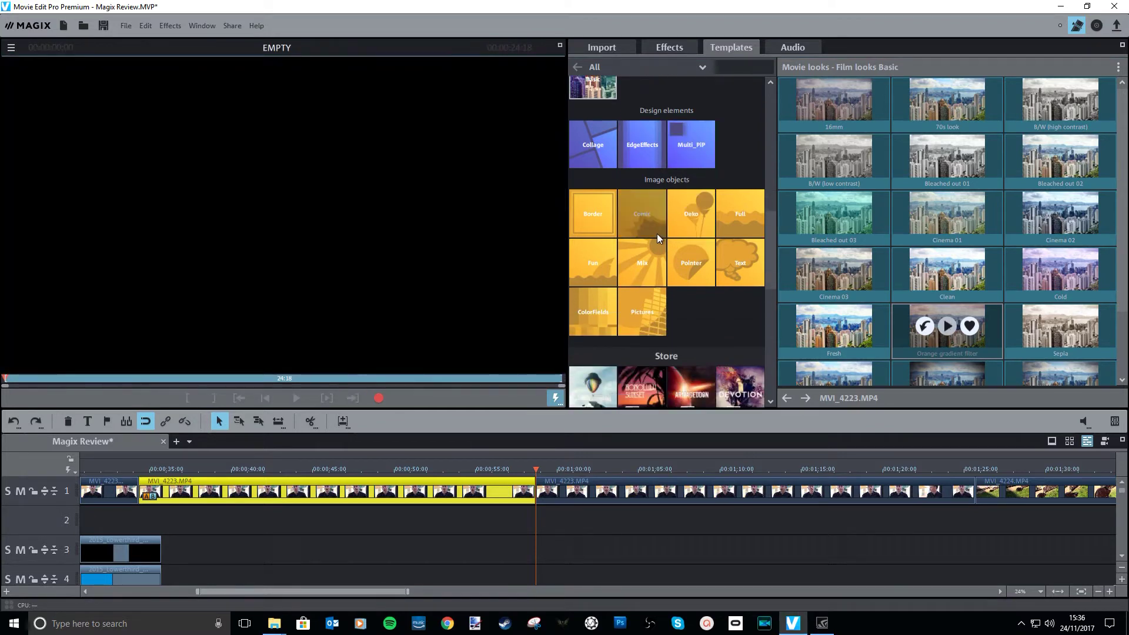
Step: Preview the Old TV frame from Border and the Sunset object from Mix image objects
{"action": "left_click", "coordinate": [601, 201]}
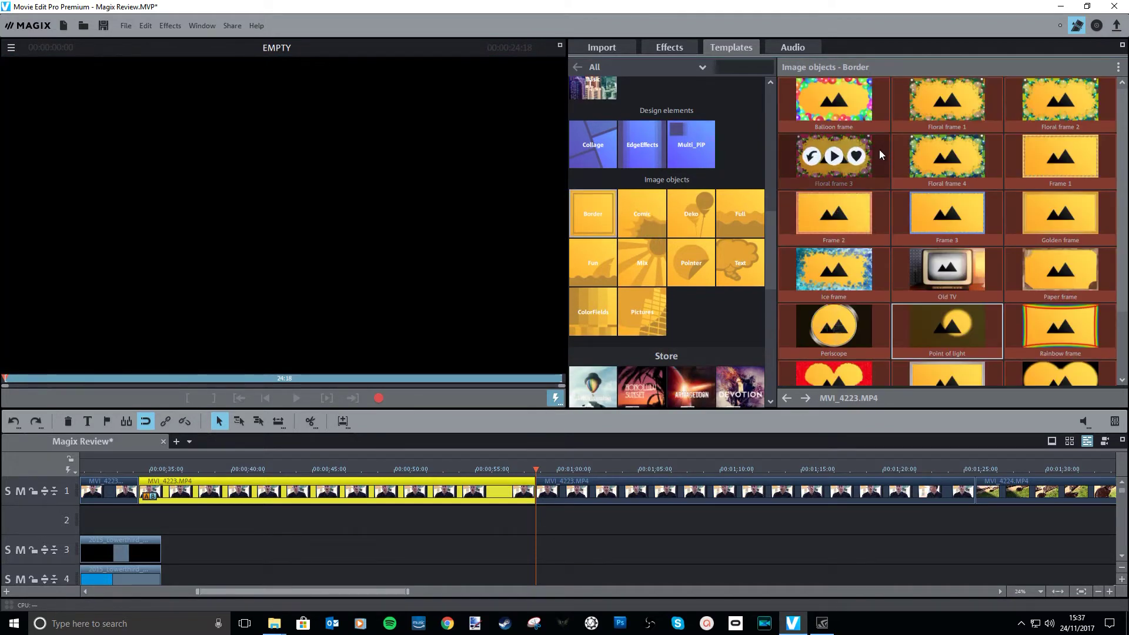
{"action": "left_click", "coordinate": [946, 270]}
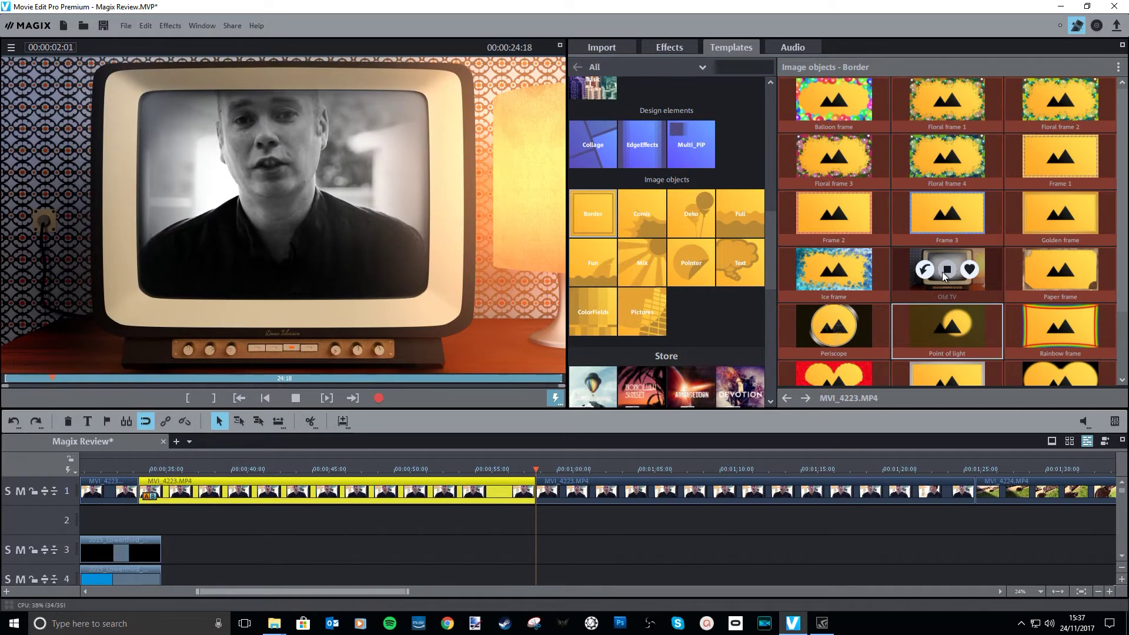
{"action": "left_click", "coordinate": [657, 255]}
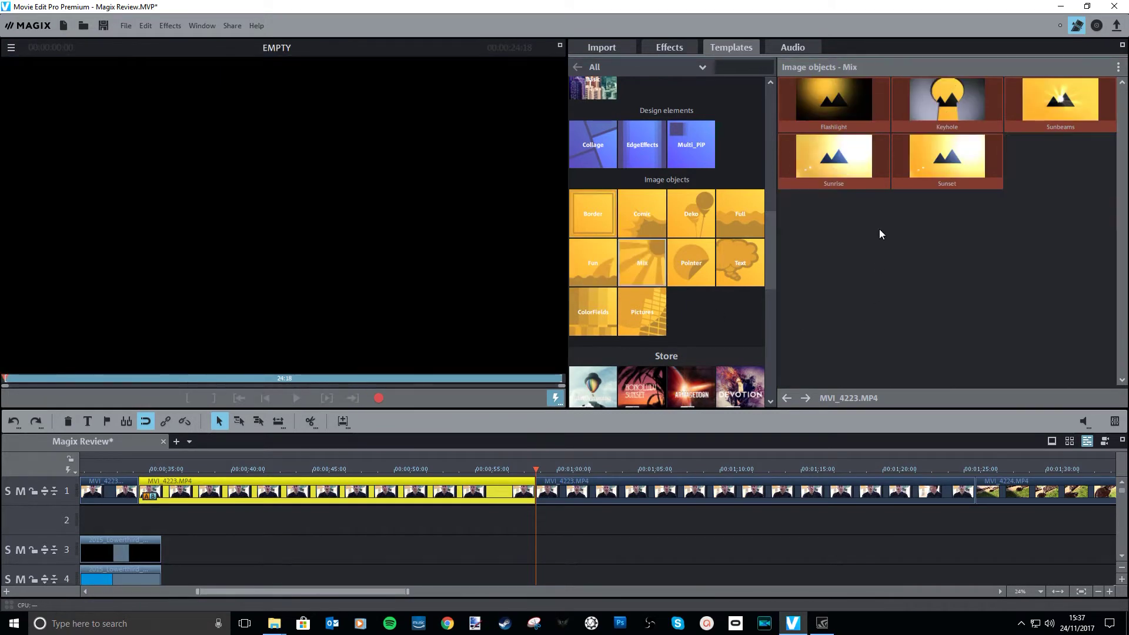
{"action": "left_click", "coordinate": [949, 156]}
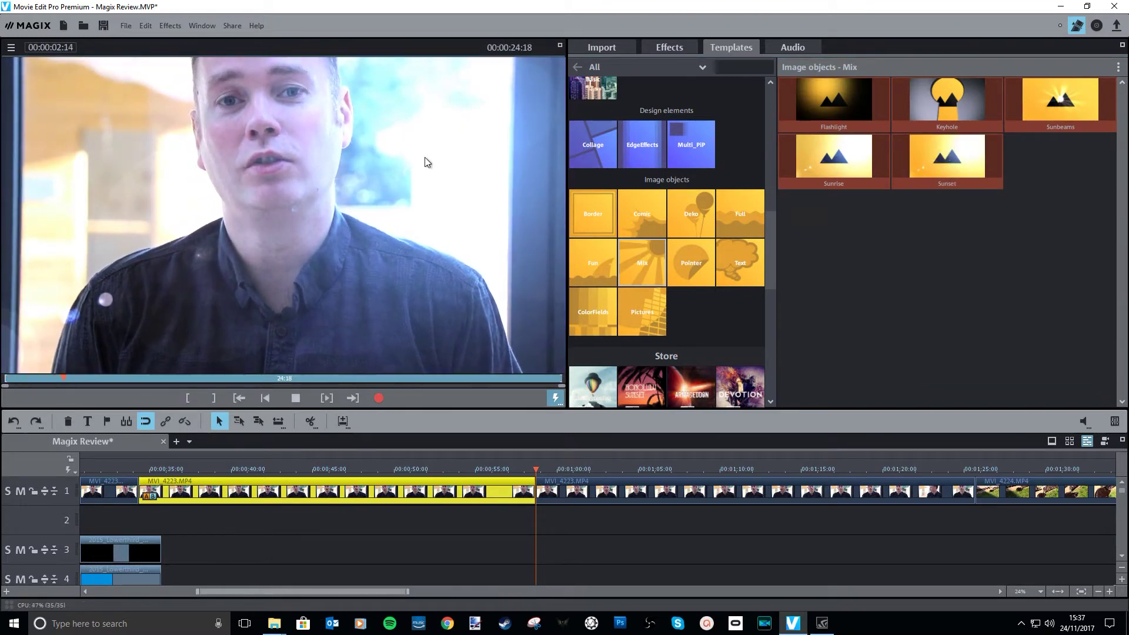
{"action": "mouse_move", "coordinate": [971, 140]}
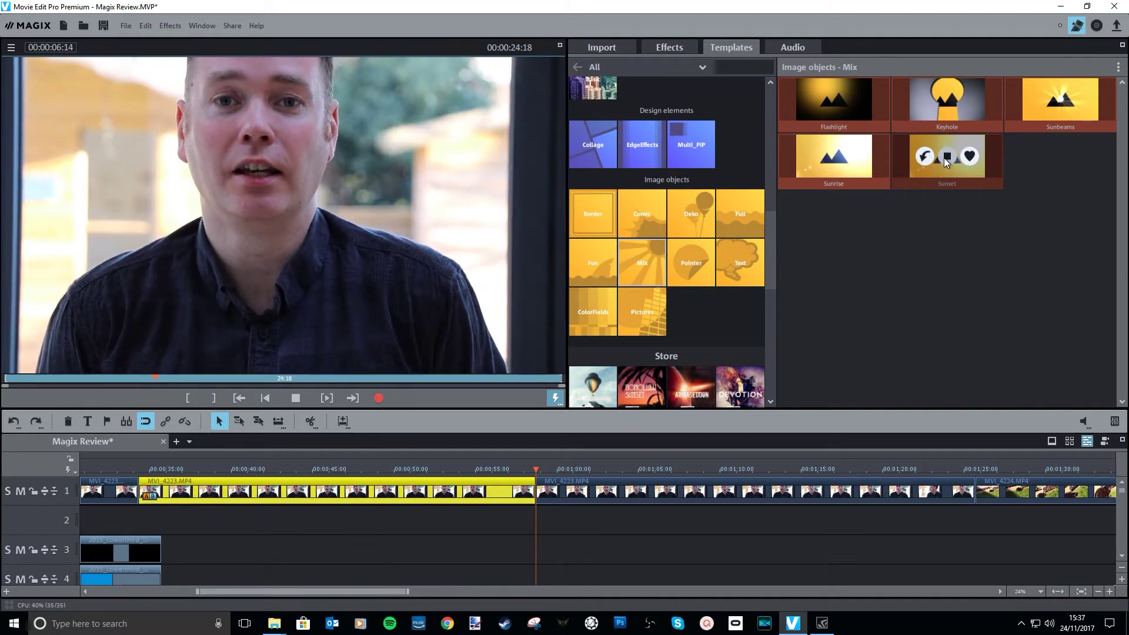
{"action": "left_click", "coordinate": [944, 158]}
{"action": "scroll", "coordinate": [647, 241], "scroll_direction": "down", "scroll_amount": 3}
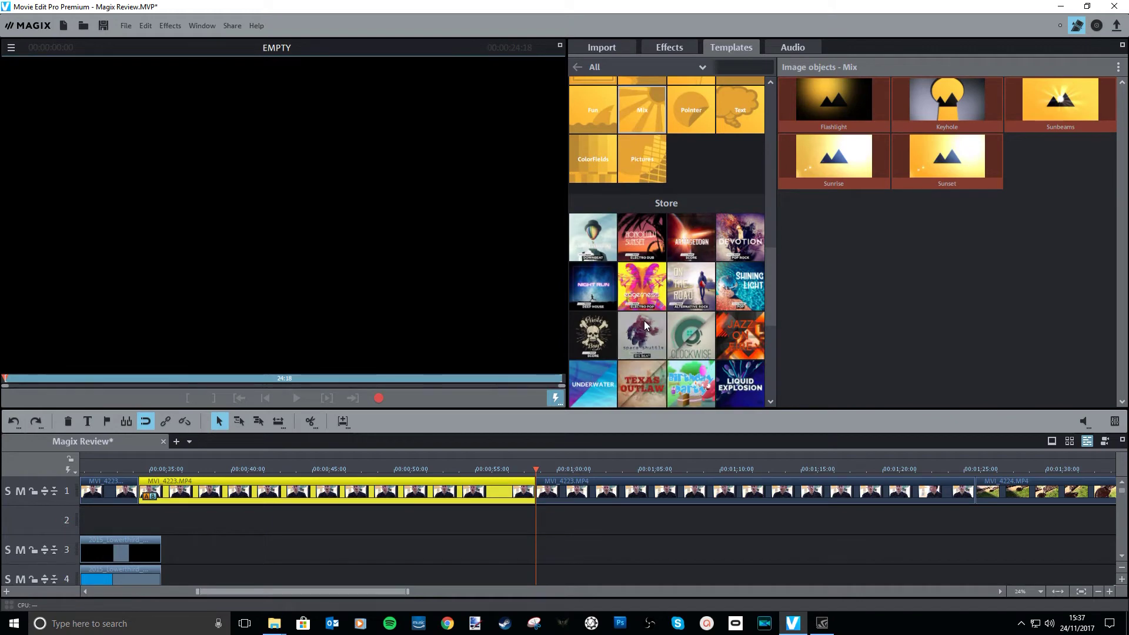
{"action": "scroll", "coordinate": [638, 330], "scroll_direction": "down", "scroll_amount": 2}
Step: Apply the Kaleidoscope distortion to the interview clip, then switch it off again
{"action": "scroll", "coordinate": [677, 247], "scroll_direction": "up", "scroll_amount": 5}
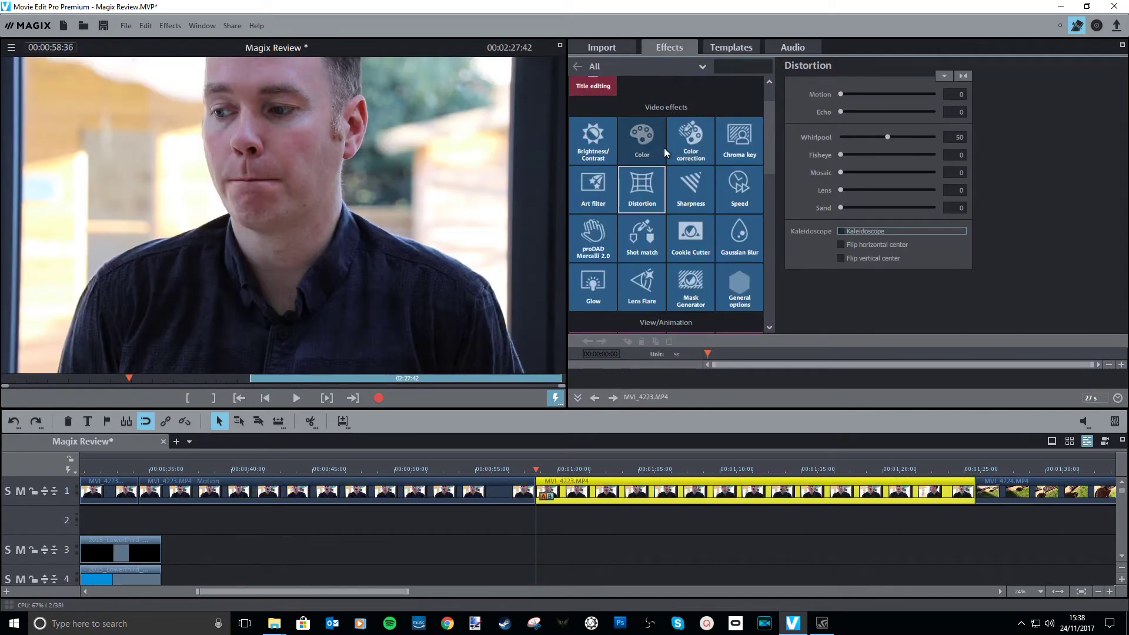
{"action": "left_click", "coordinate": [863, 233]}
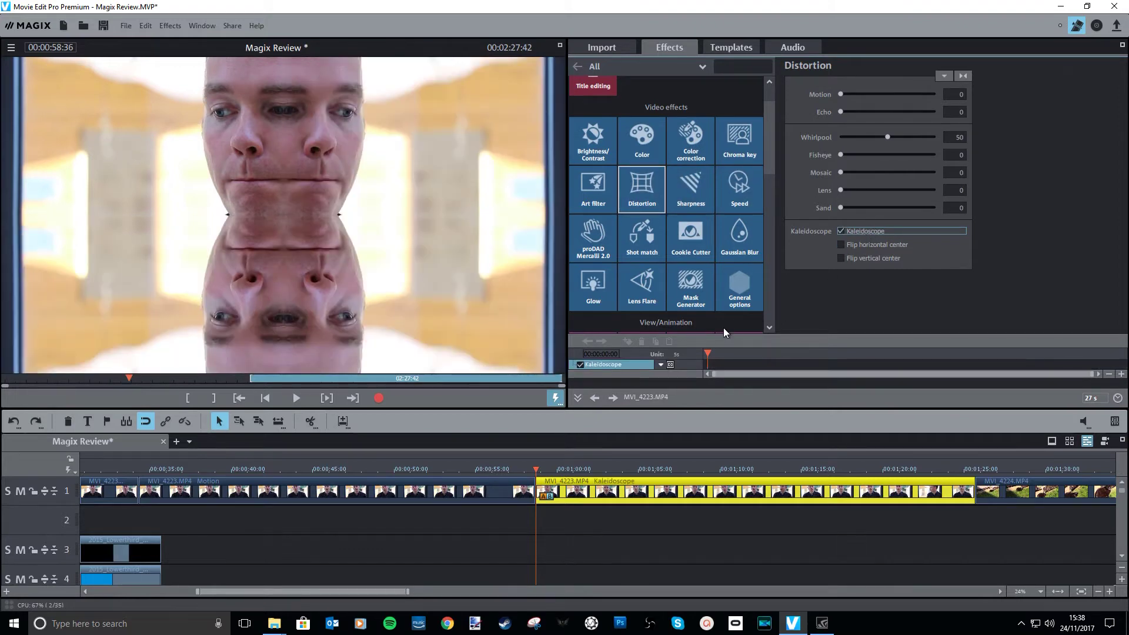
{"action": "left_click", "coordinate": [859, 230]}
Step: Show the Lens Flare effect panel and scroll through the effect categories
{"action": "left_click", "coordinate": [653, 291]}
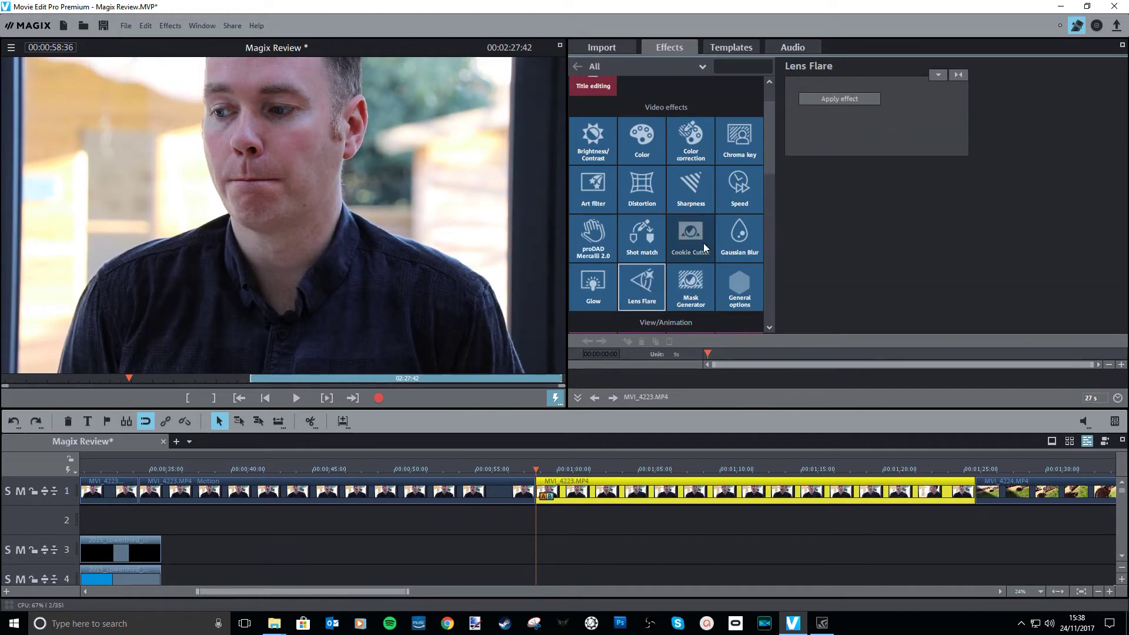
{"action": "scroll", "coordinate": [712, 203], "scroll_direction": "down", "scroll_amount": 3}
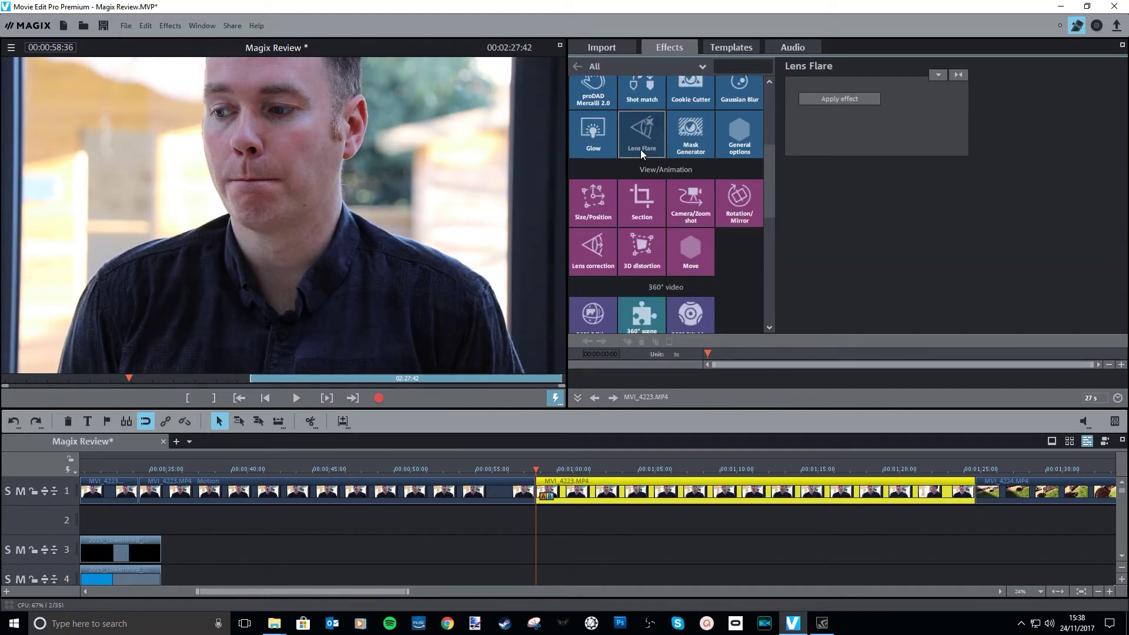
{"action": "scroll", "coordinate": [607, 163], "scroll_direction": "down", "scroll_amount": 1}
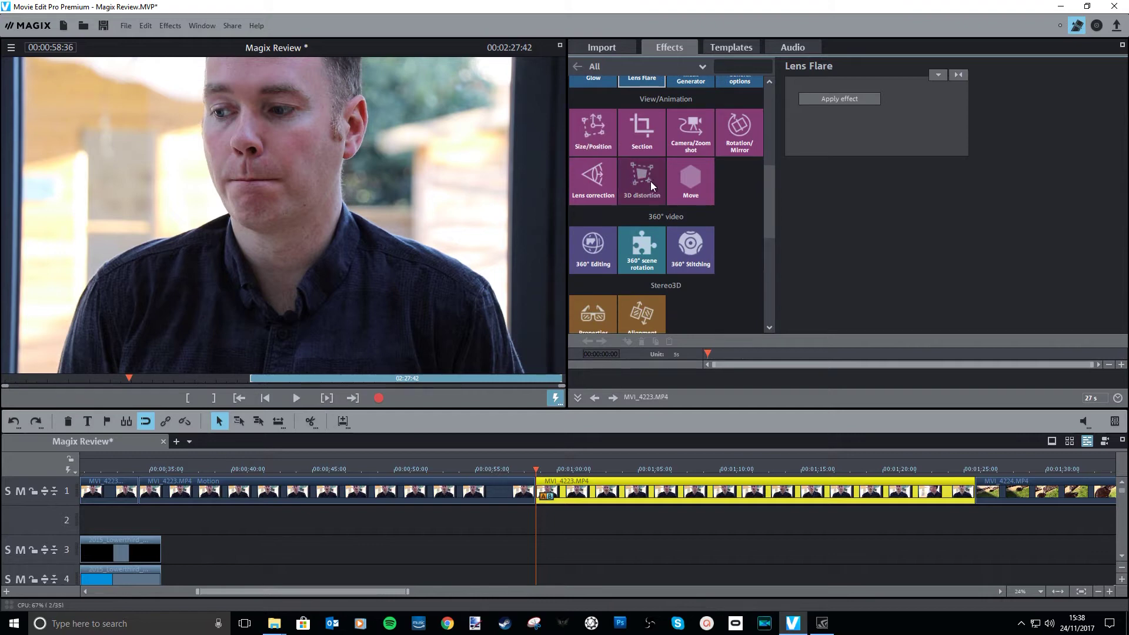
{"action": "scroll", "coordinate": [623, 200], "scroll_direction": "down", "scroll_amount": 1}
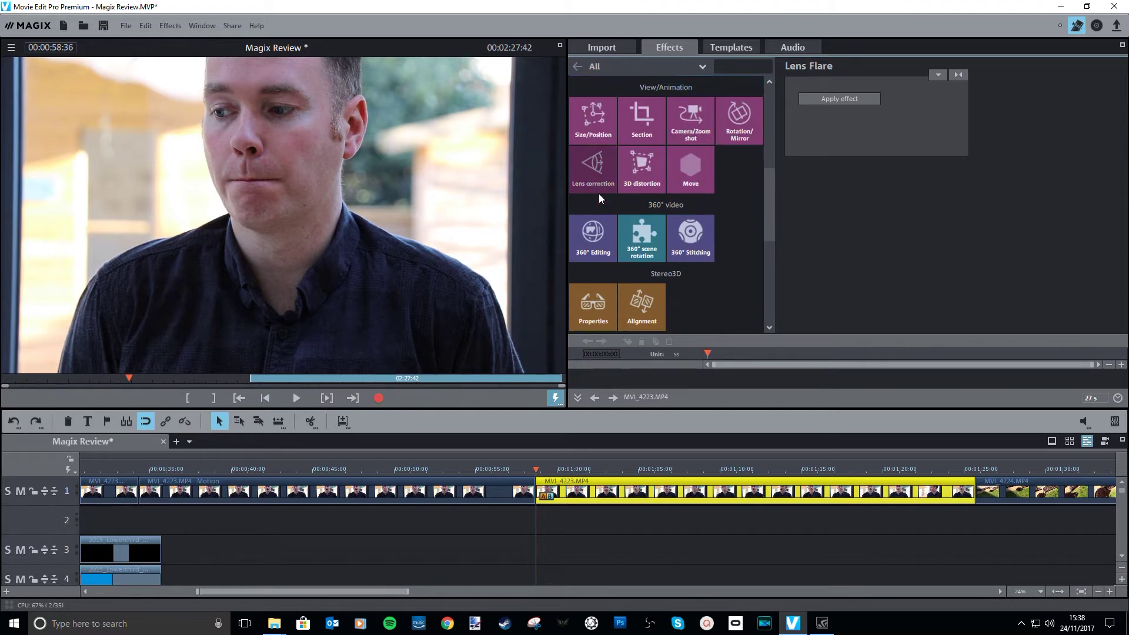
{"action": "scroll", "coordinate": [599, 192], "scroll_direction": "down", "scroll_amount": 1}
{"action": "scroll", "coordinate": [608, 186], "scroll_direction": "down", "scroll_amount": 2}
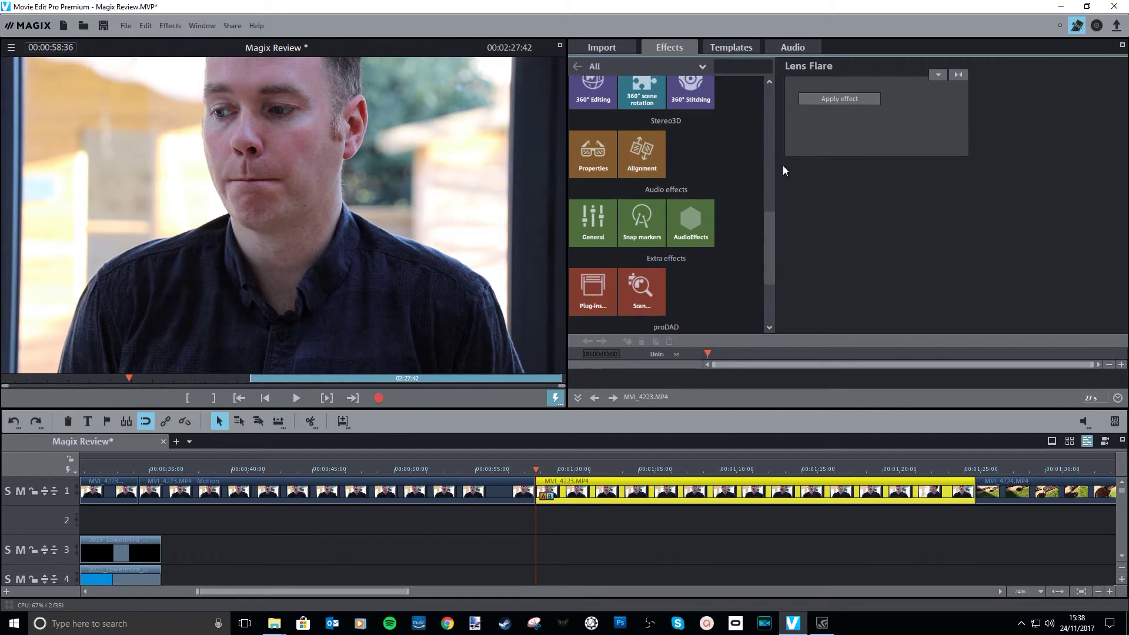
Step: Browse the Audio library's song collections and store packs like Free Sounds, then resume playback
{"action": "scroll", "coordinate": [676, 191], "scroll_direction": "down", "scroll_amount": 2}
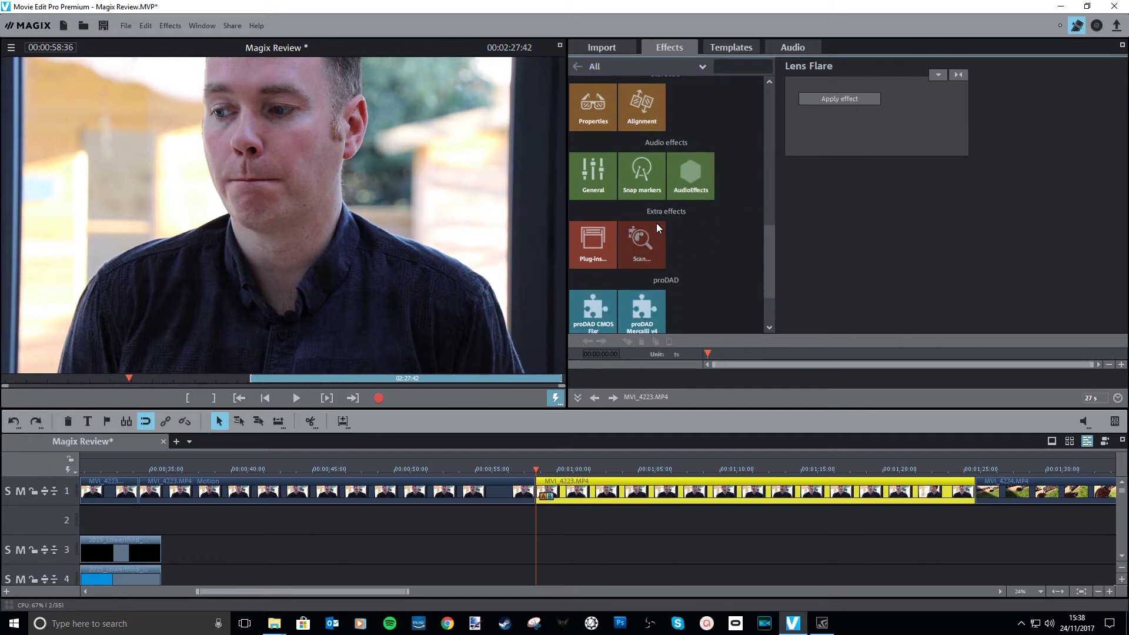
{"action": "scroll", "coordinate": [653, 227], "scroll_direction": "down", "scroll_amount": 1}
{"action": "left_click", "coordinate": [793, 47]}
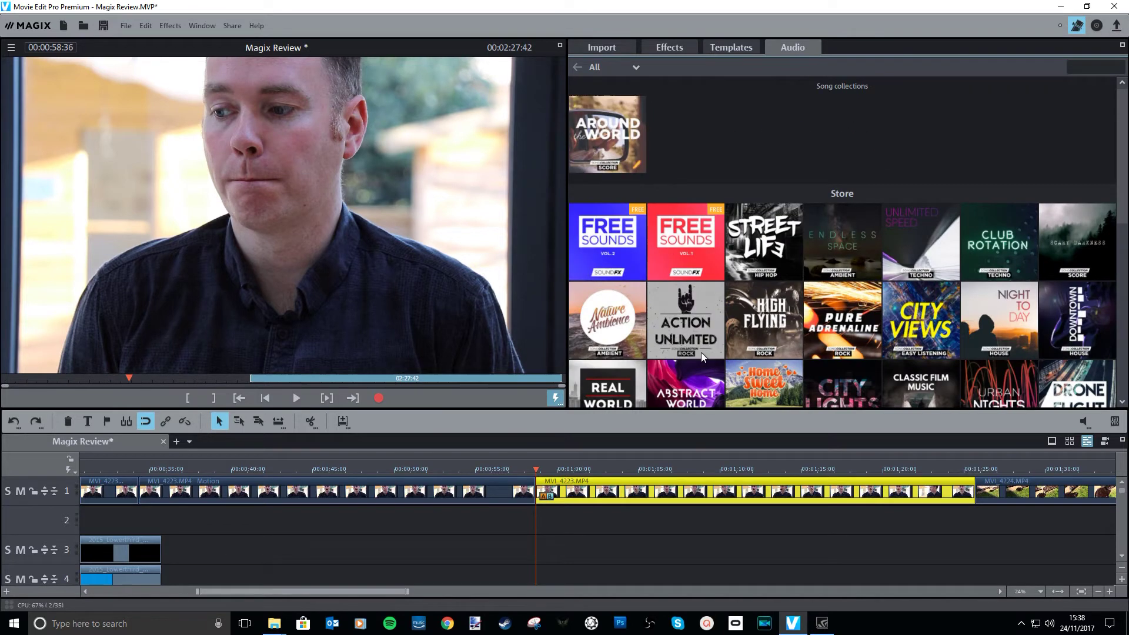
{"action": "scroll", "coordinate": [610, 197], "scroll_direction": "down", "scroll_amount": 1}
{"action": "scroll", "coordinate": [617, 185], "scroll_direction": "up", "scroll_amount": 1}
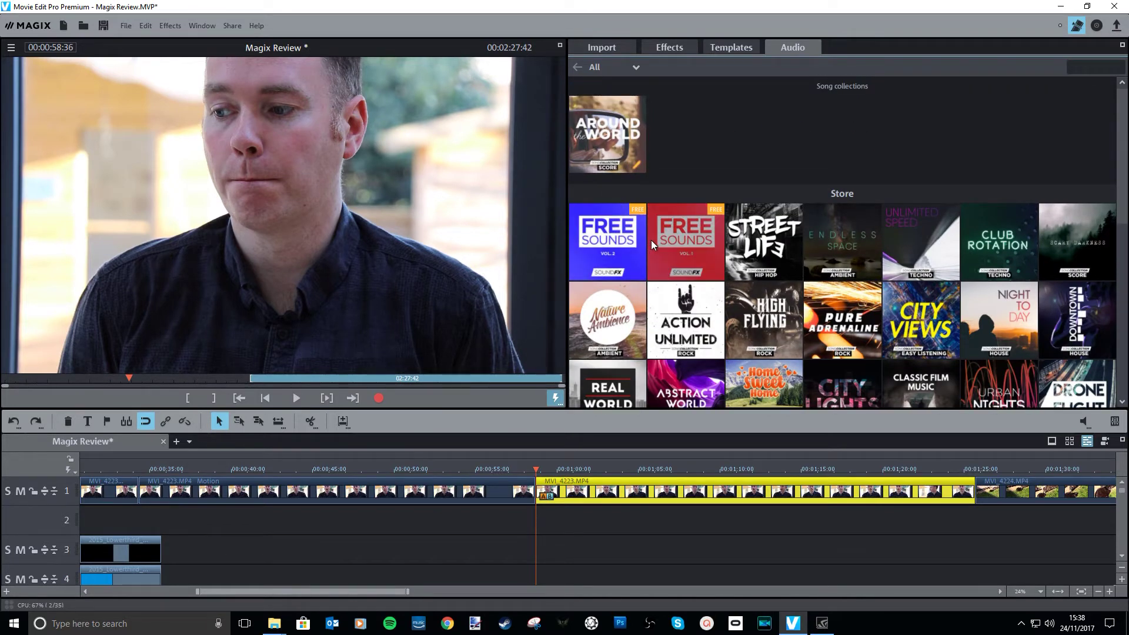
{"action": "scroll", "coordinate": [821, 277], "scroll_direction": "down", "scroll_amount": 5}
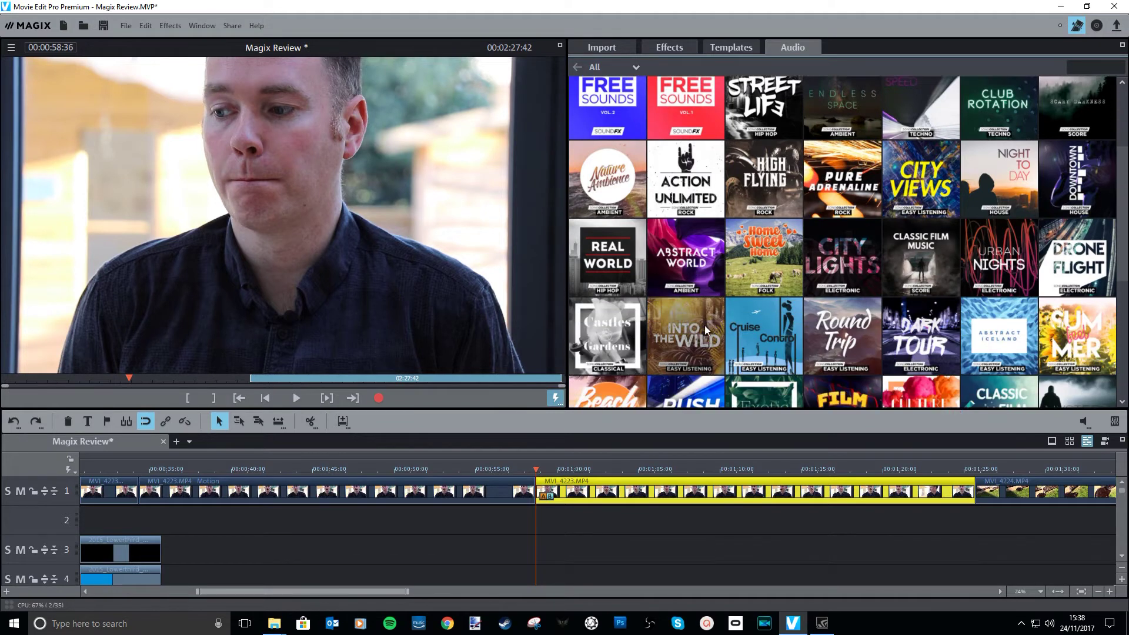
{"action": "scroll", "coordinate": [871, 311], "scroll_direction": "down", "scroll_amount": 2}
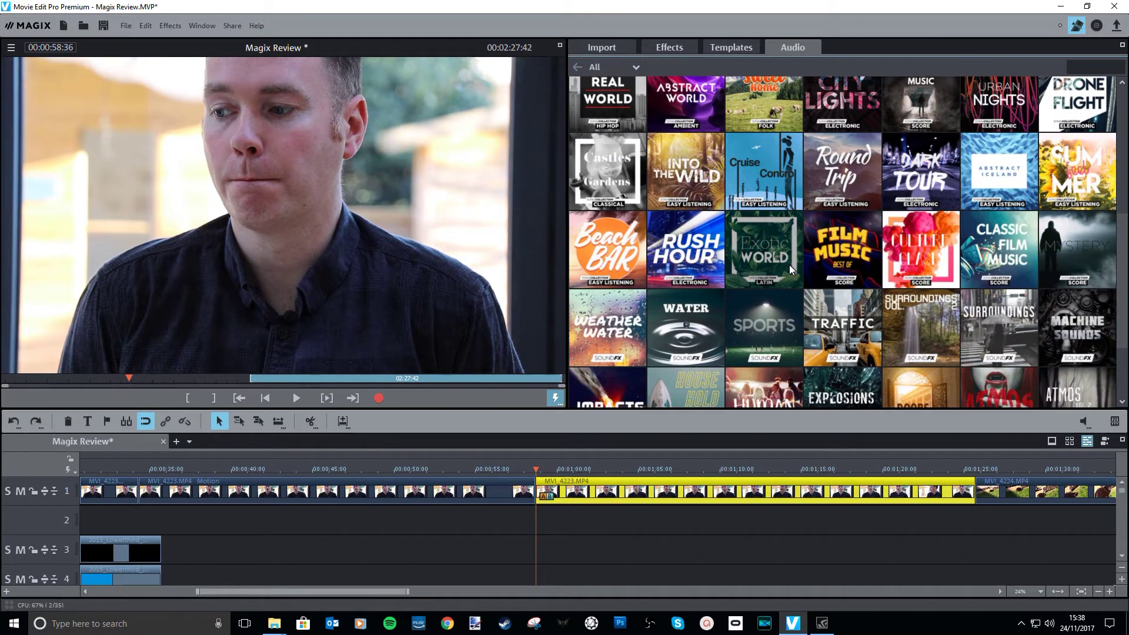
{"action": "scroll", "coordinate": [789, 265], "scroll_direction": "up", "scroll_amount": 1}
{"action": "scroll", "coordinate": [791, 266], "scroll_direction": "up", "scroll_amount": 2}
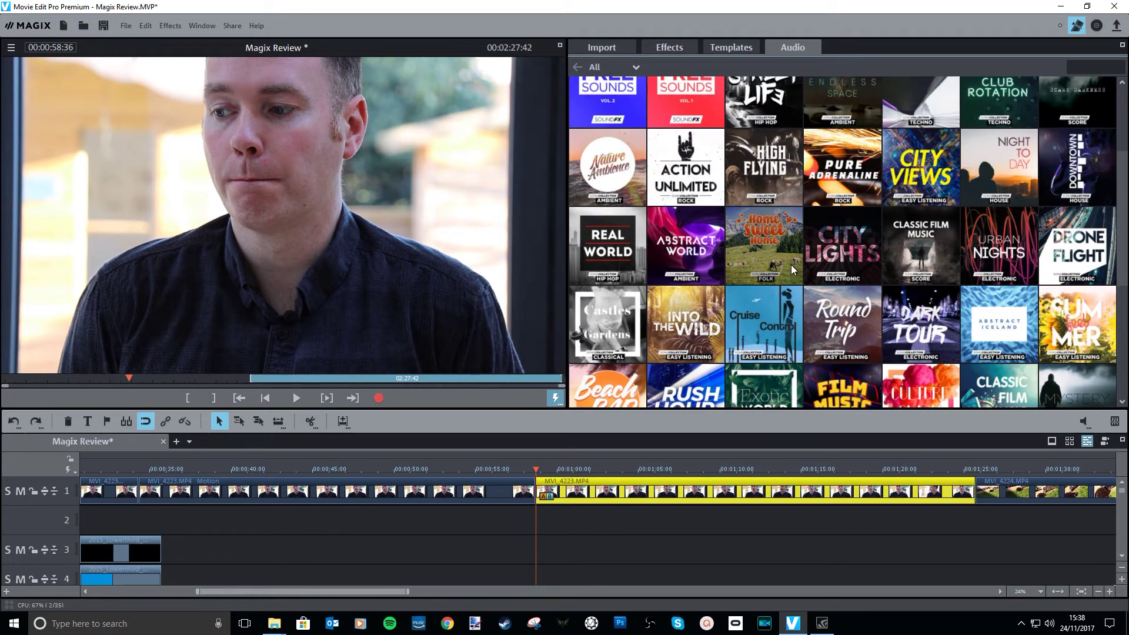
{"action": "left_click", "coordinate": [669, 47]}
{"action": "left_click", "coordinate": [296, 398]}
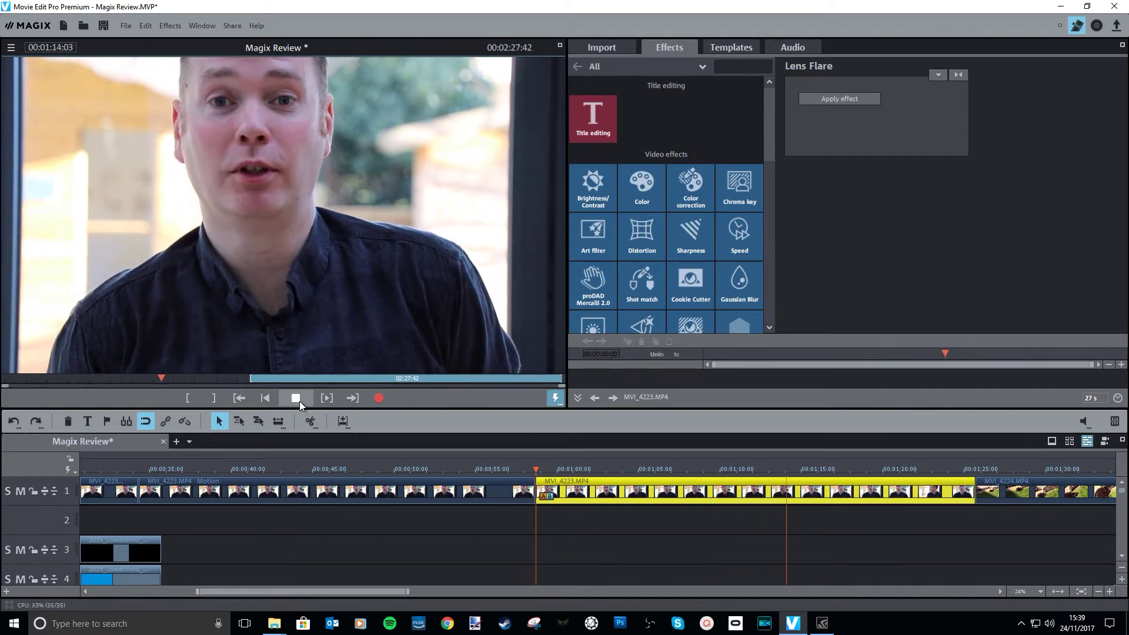
Step: Split MVI_4223 at 00:01:15:44 and delete its trailing part so MVI_4224 follows
{"action": "left_click", "coordinate": [295, 398]}
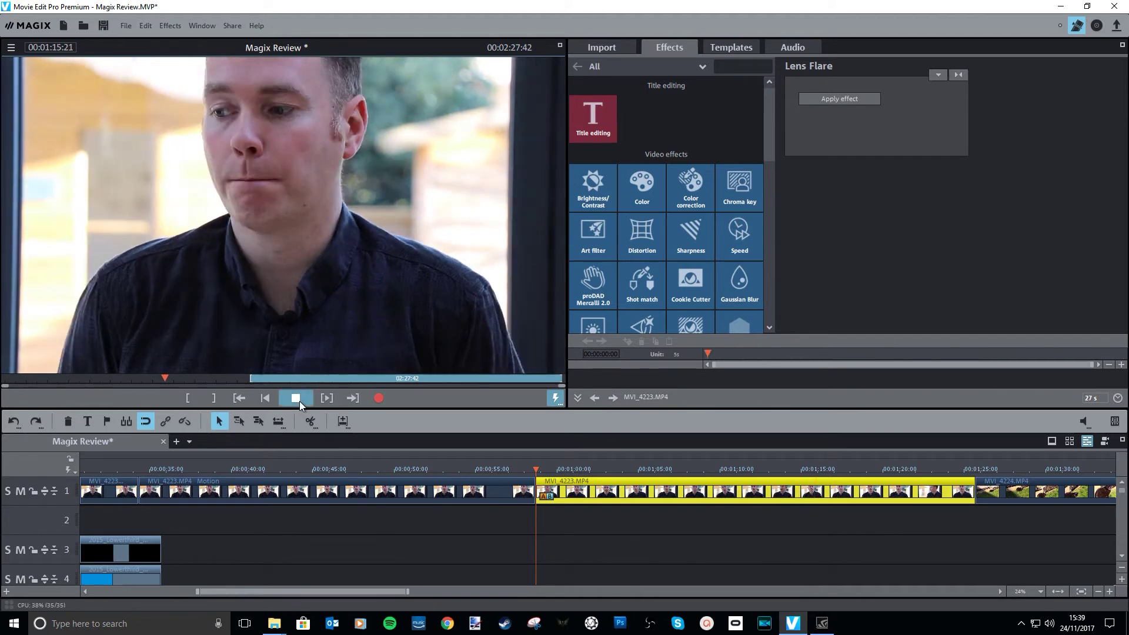
{"action": "left_click", "coordinate": [815, 470]}
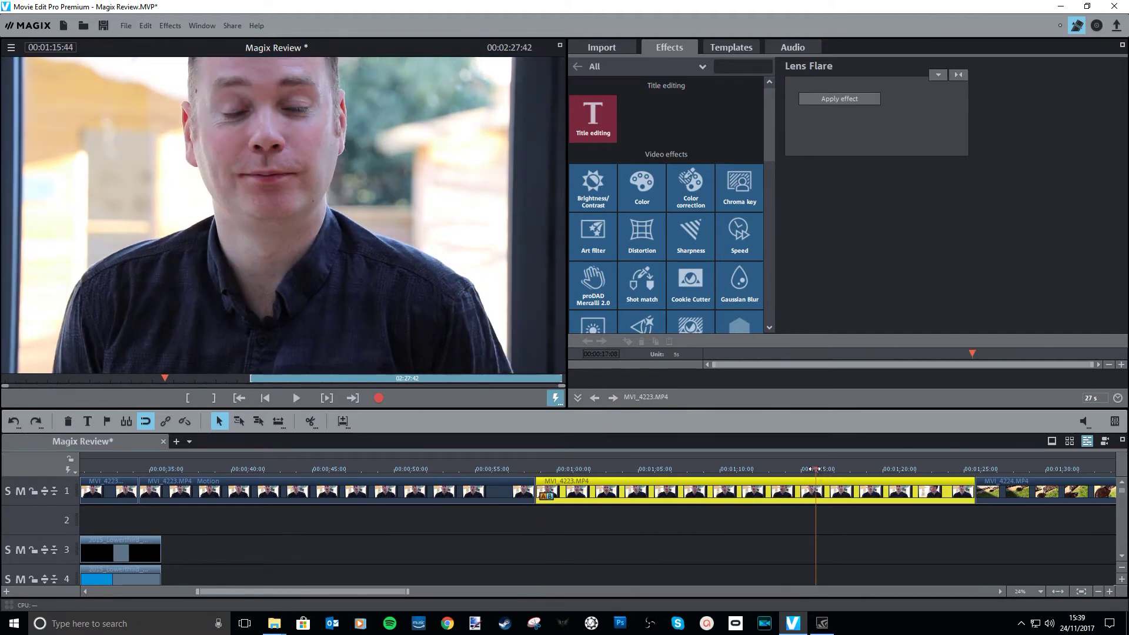
{"action": "key", "text": "t"}
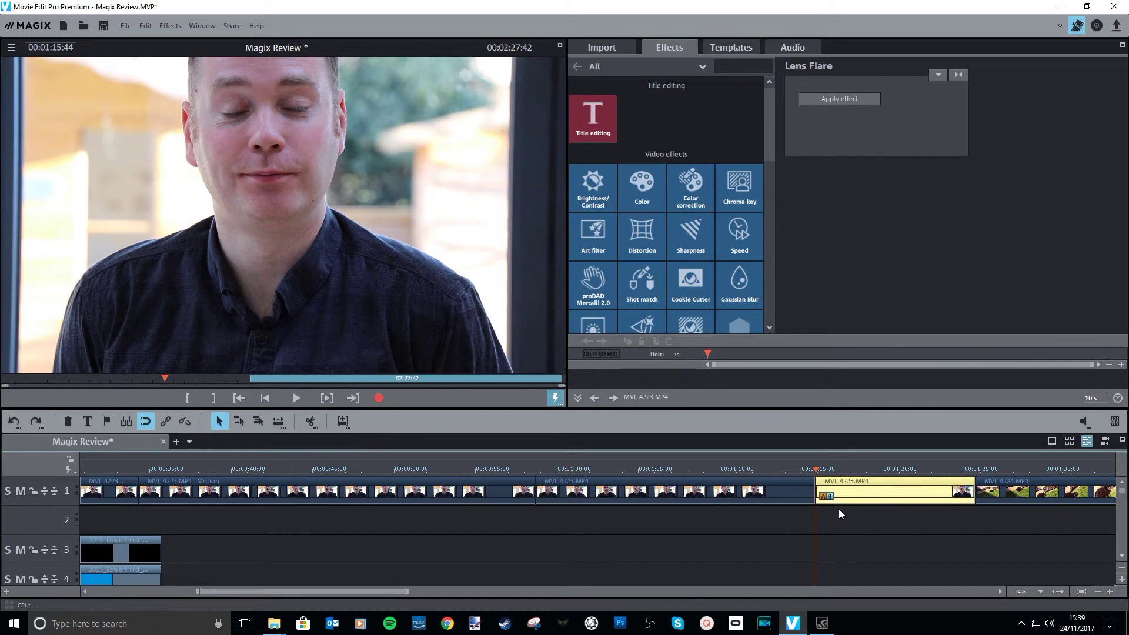
{"action": "key", "text": "Delete"}
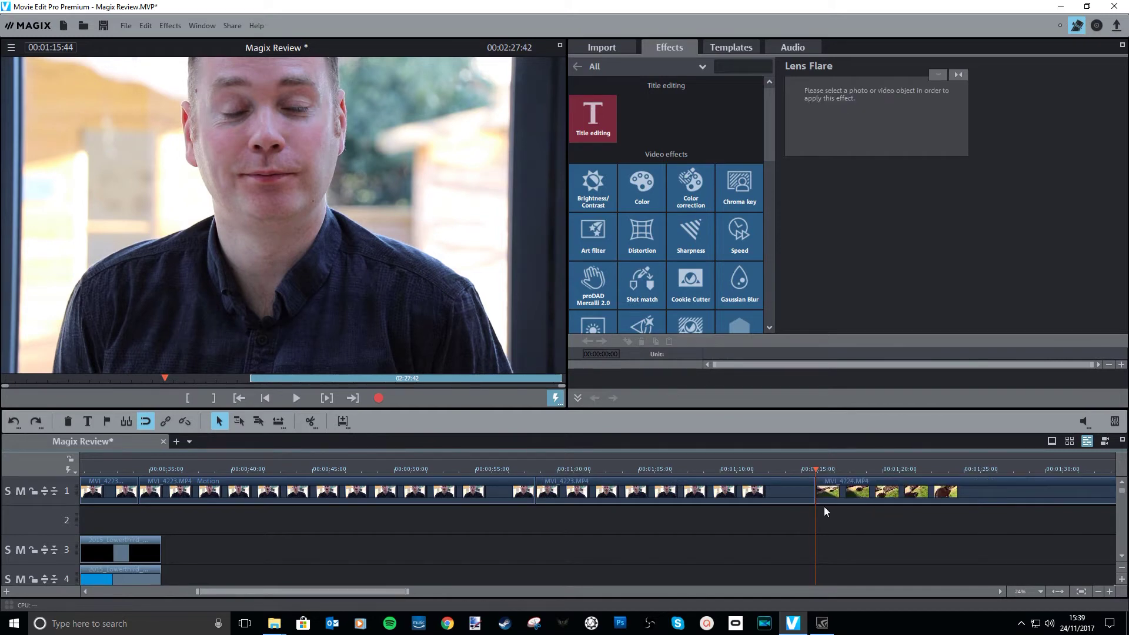
{"action": "left_click_drag", "start_coordinate": [398, 590], "coordinate": [499, 587]}
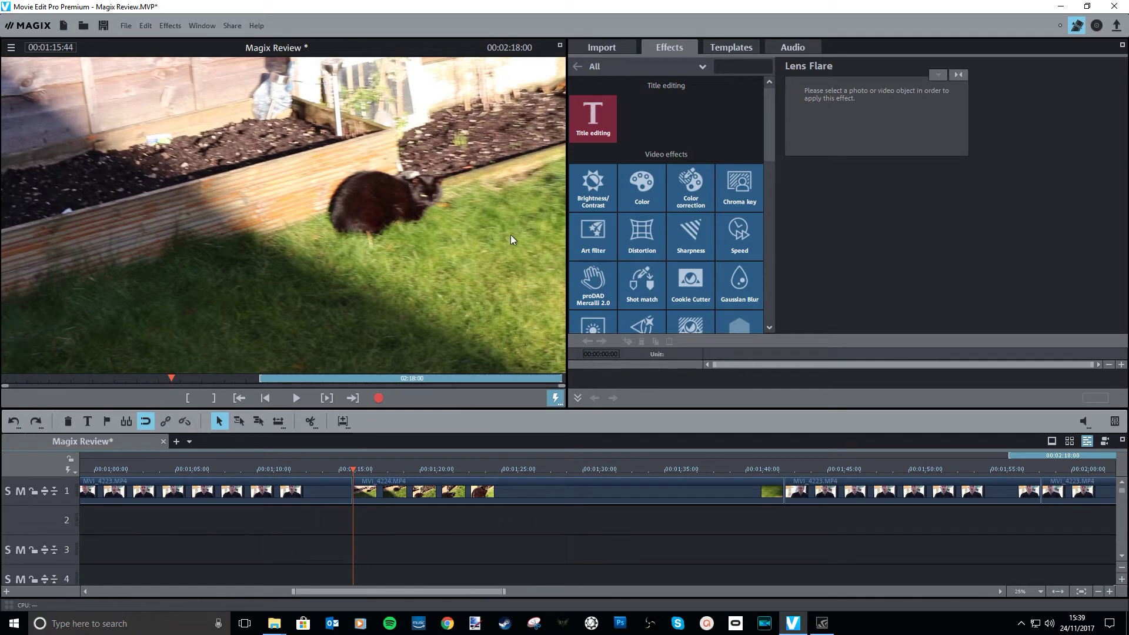
Step: Play back the cat clip MVI_4224 to review it, then stop playback
{"action": "scroll", "coordinate": [694, 150], "scroll_direction": "down", "scroll_amount": 2}
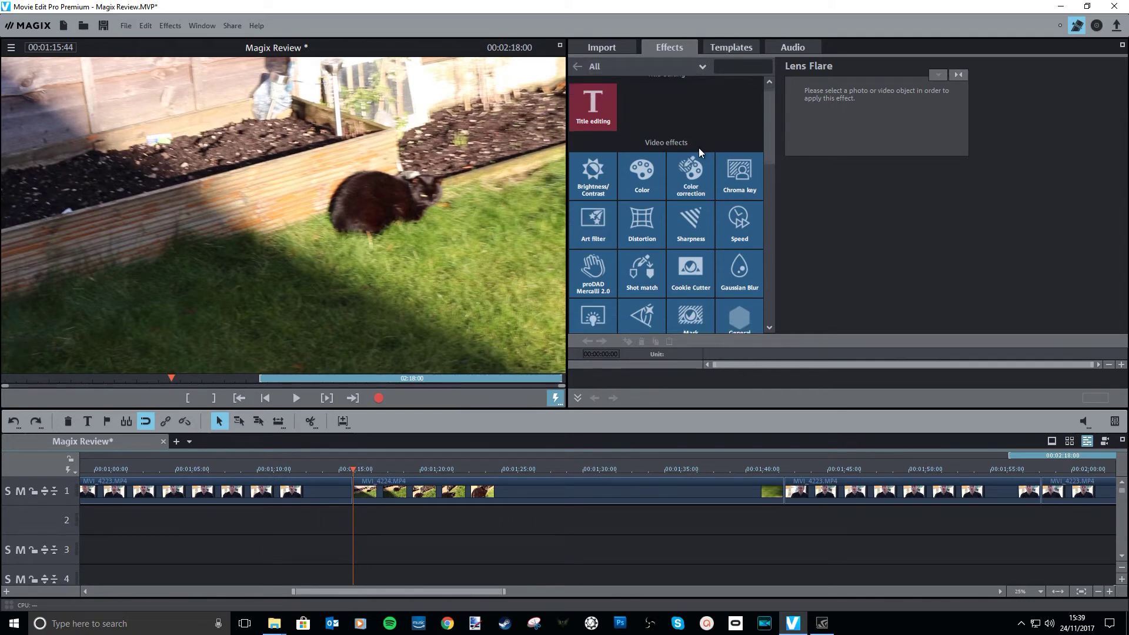
{"action": "scroll", "coordinate": [673, 150], "scroll_direction": "down", "scroll_amount": 6}
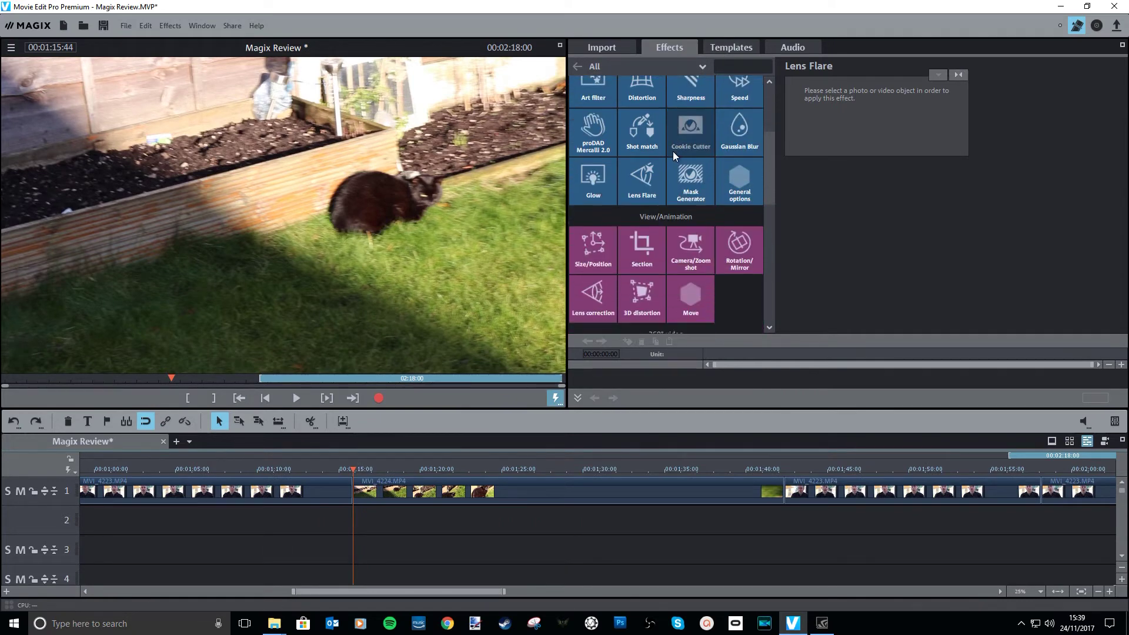
{"action": "scroll", "coordinate": [668, 167], "scroll_direction": "down", "scroll_amount": 4}
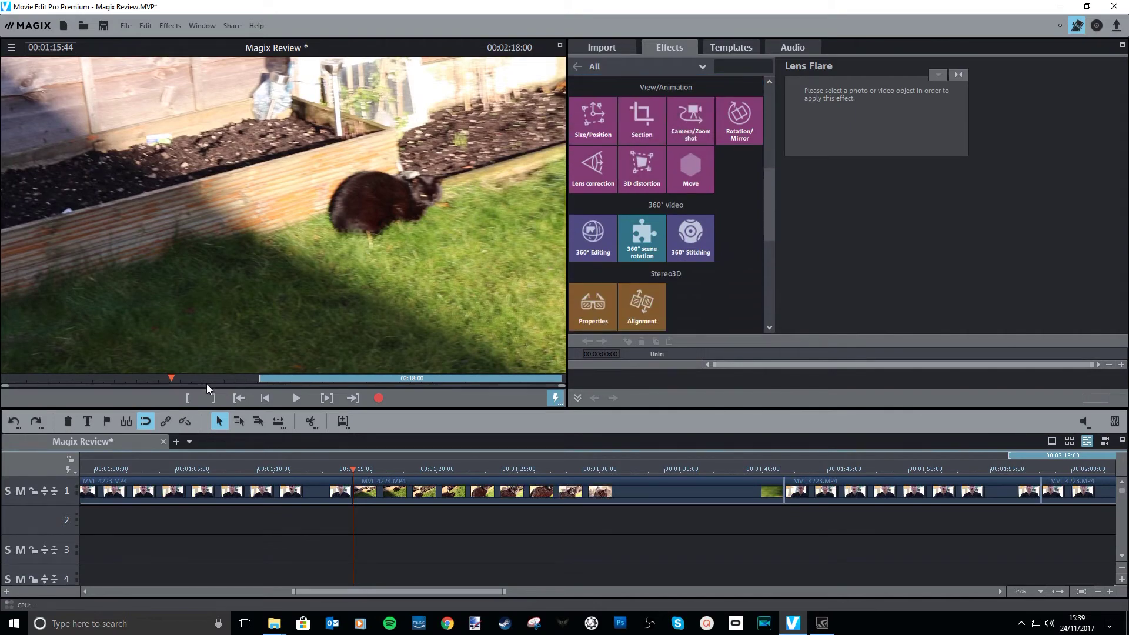
{"action": "left_click", "coordinate": [306, 401]}
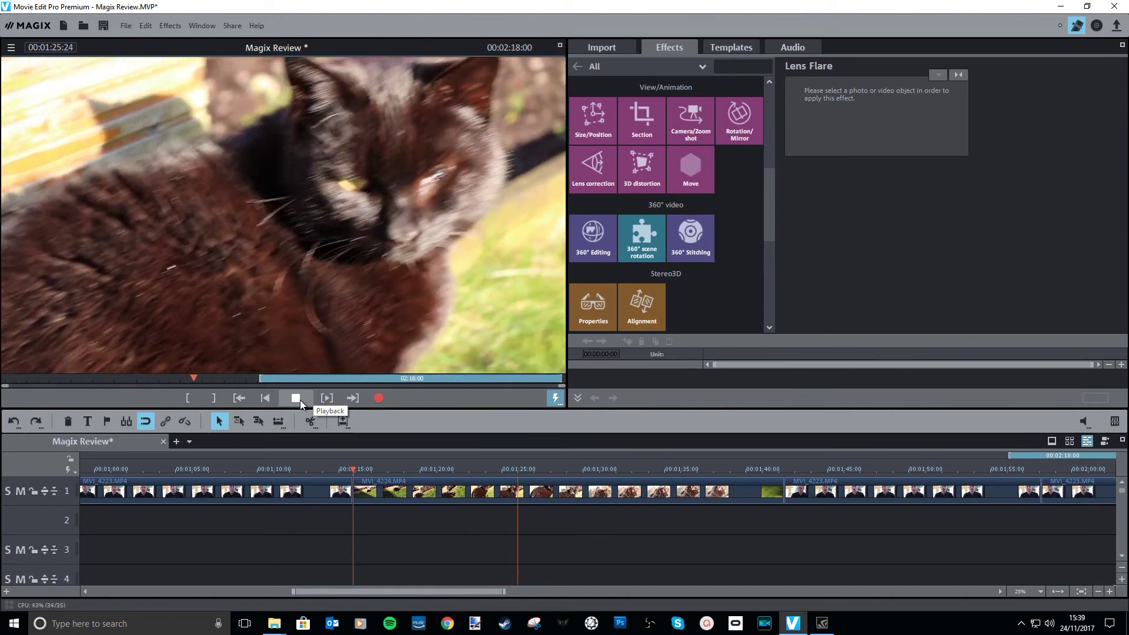
{"action": "left_click", "coordinate": [300, 400]}
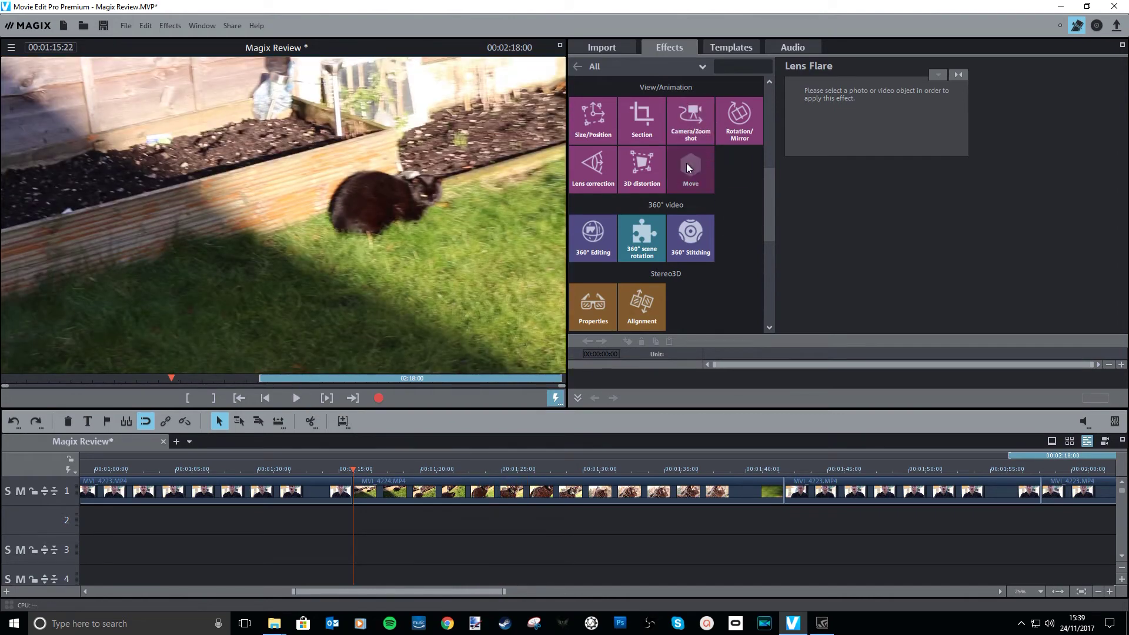
Step: Scroll the Effects library down to the proDAD Mercalli v4 stabiliser
{"action": "scroll", "coordinate": [632, 231], "scroll_direction": "down", "scroll_amount": 1}
{"action": "scroll", "coordinate": [640, 232], "scroll_direction": "up", "scroll_amount": 3}
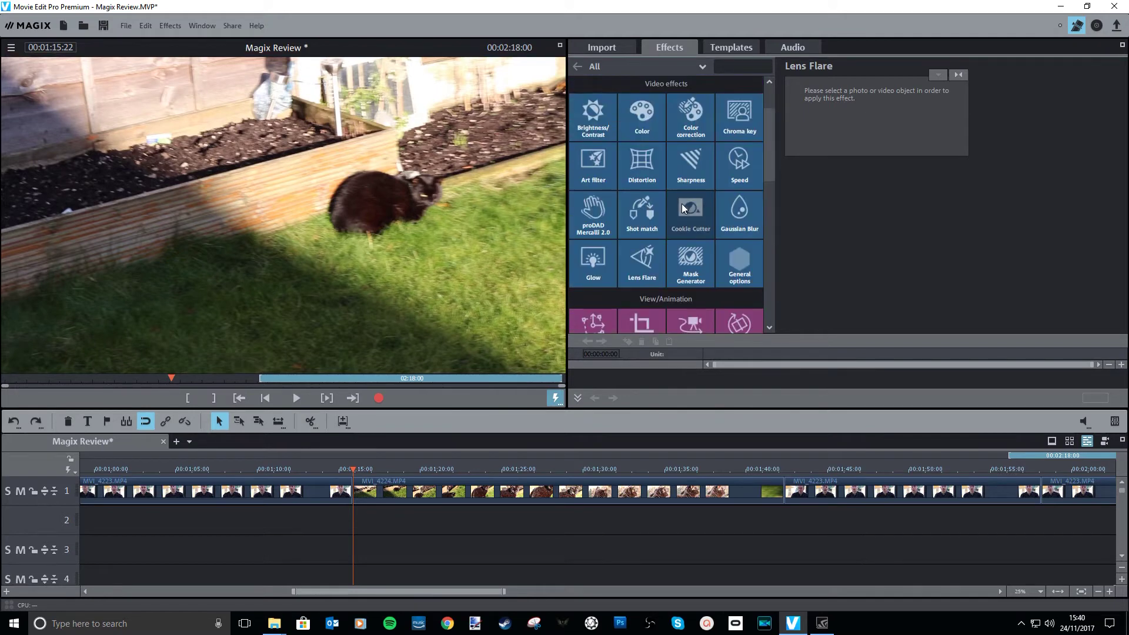
{"action": "scroll", "coordinate": [678, 203], "scroll_direction": "down", "scroll_amount": 3}
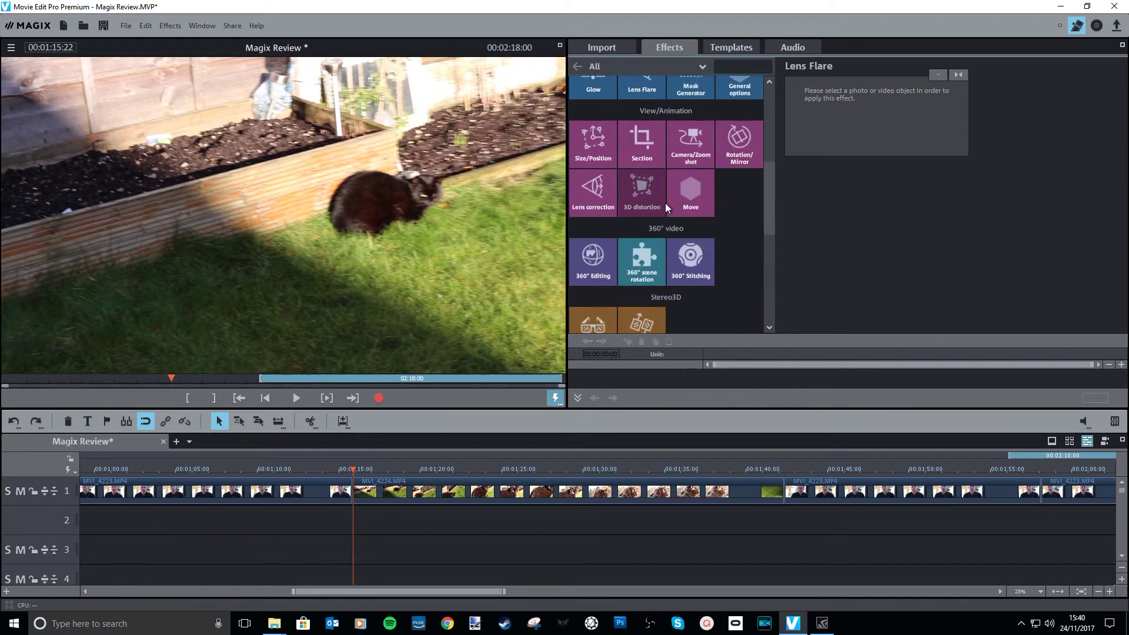
{"action": "scroll", "coordinate": [644, 212], "scroll_direction": "down", "scroll_amount": 1}
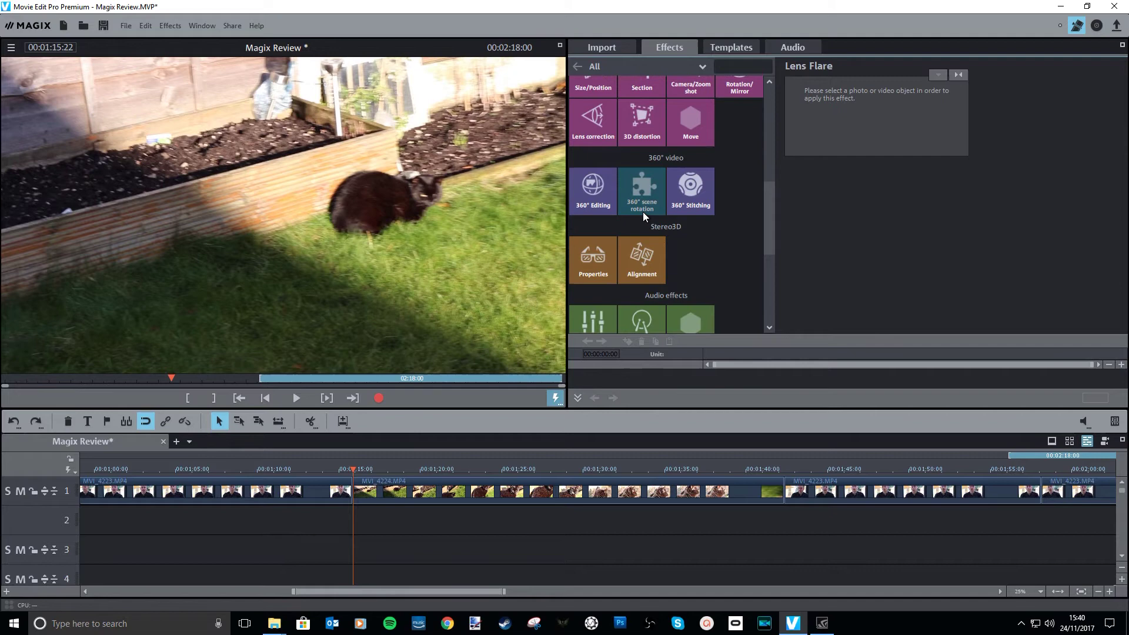
{"action": "scroll", "coordinate": [644, 214], "scroll_direction": "down", "scroll_amount": 5}
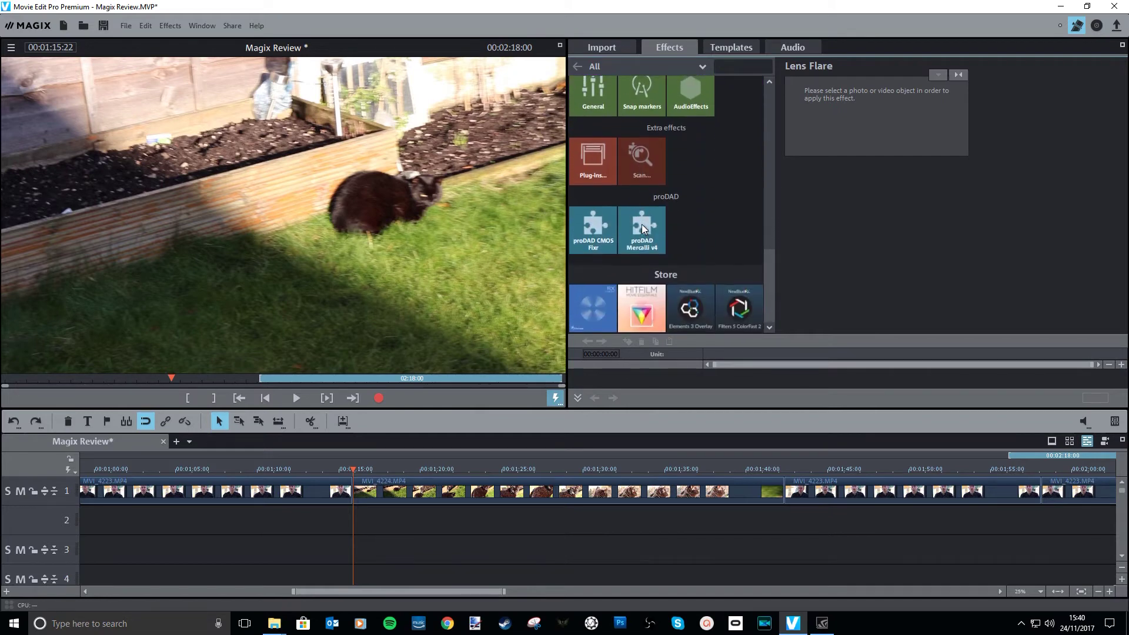
{"action": "left_click", "coordinate": [658, 234]}
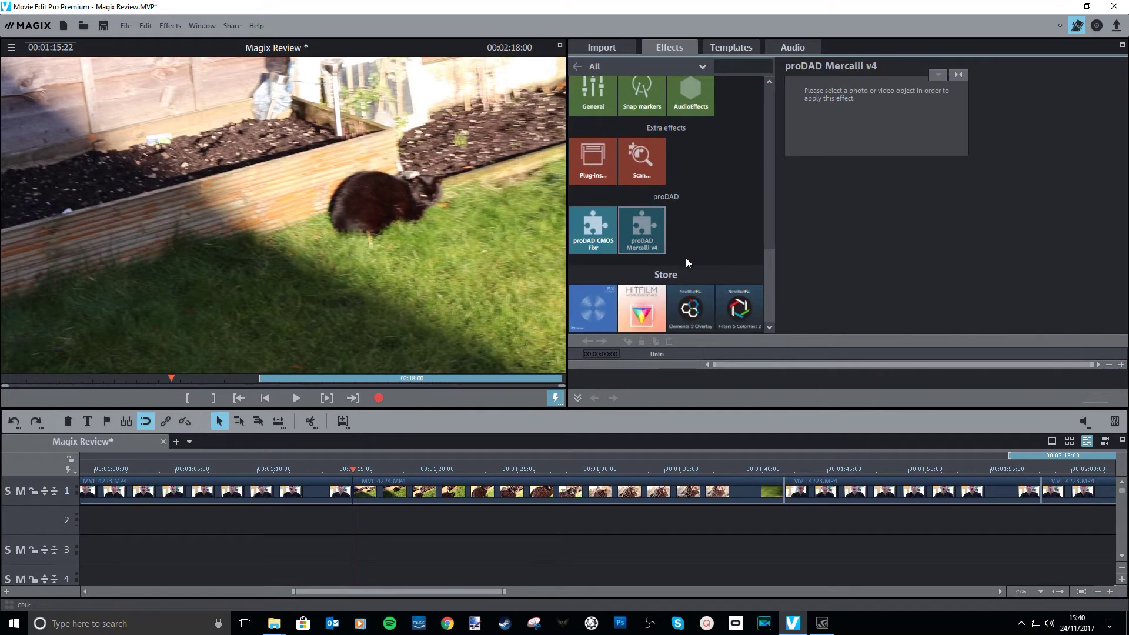
{"action": "left_click", "coordinate": [451, 499]}
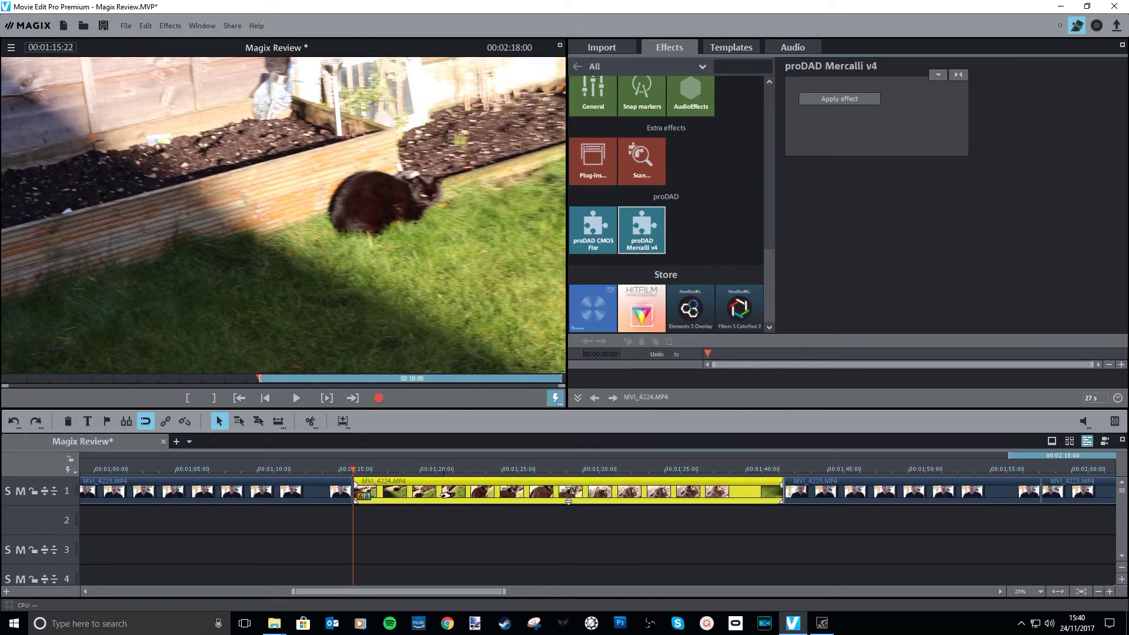
{"action": "left_click", "coordinate": [838, 98]}
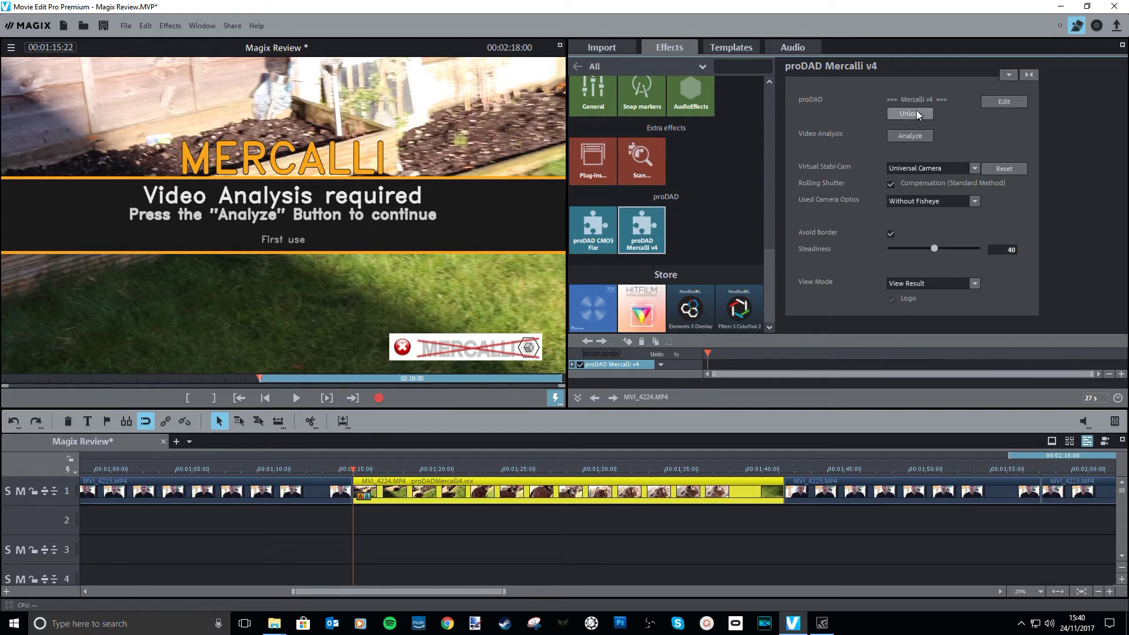
{"action": "scroll", "coordinate": [658, 243], "scroll_direction": "up", "scroll_amount": 3}
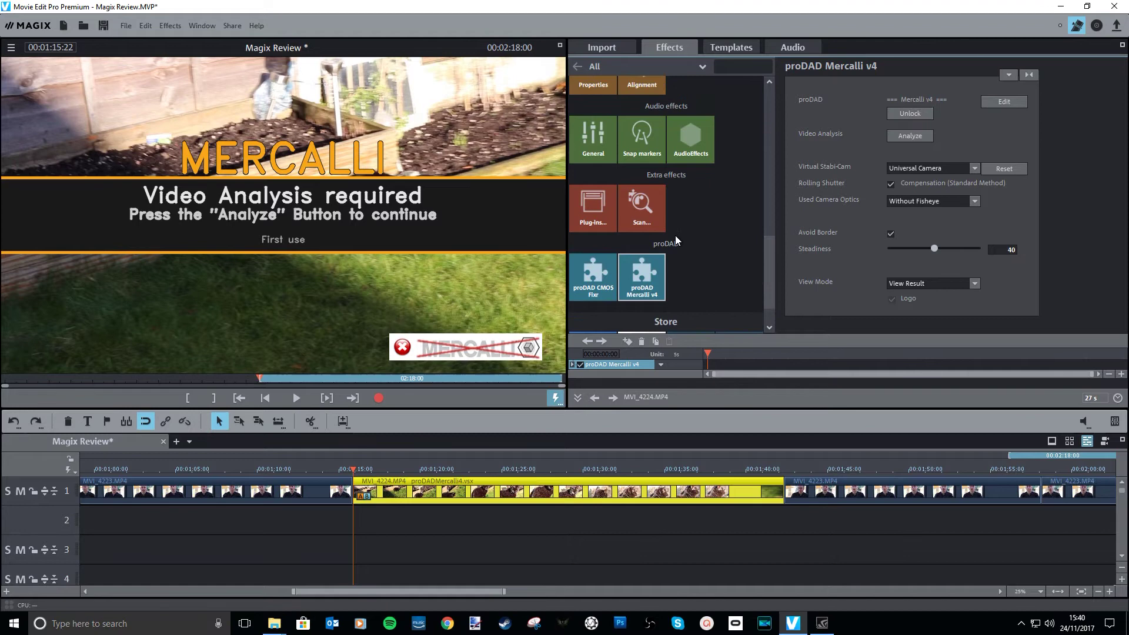
{"action": "scroll", "coordinate": [679, 232], "scroll_direction": "up", "scroll_amount": 6}
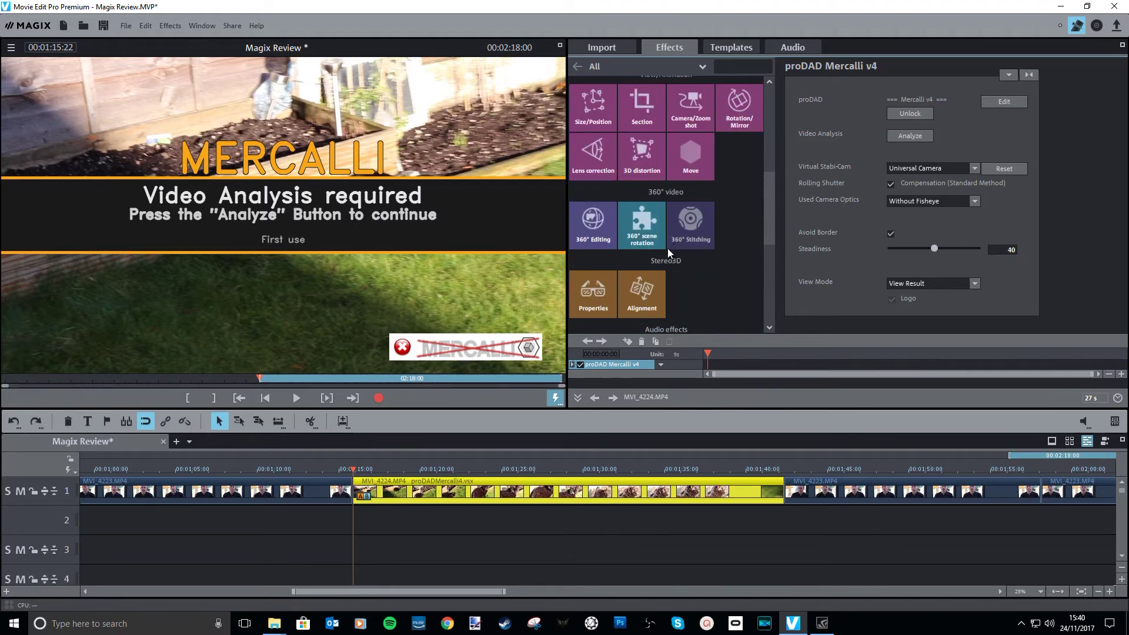
{"action": "scroll", "coordinate": [663, 256], "scroll_direction": "up", "scroll_amount": 4}
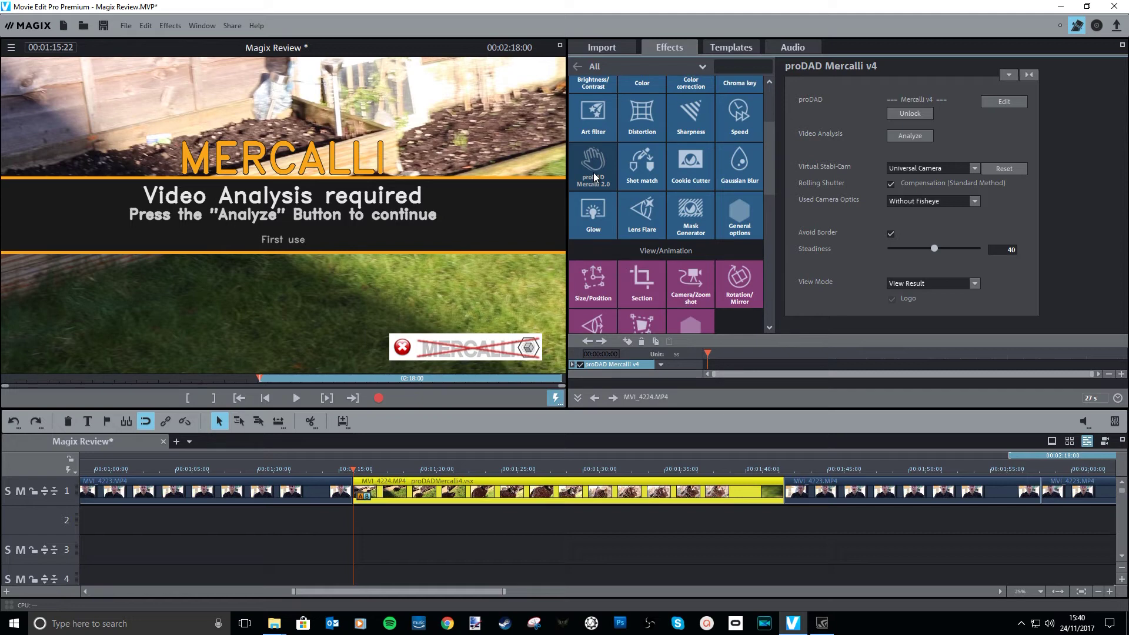
{"action": "key", "text": "ctrl+z"}
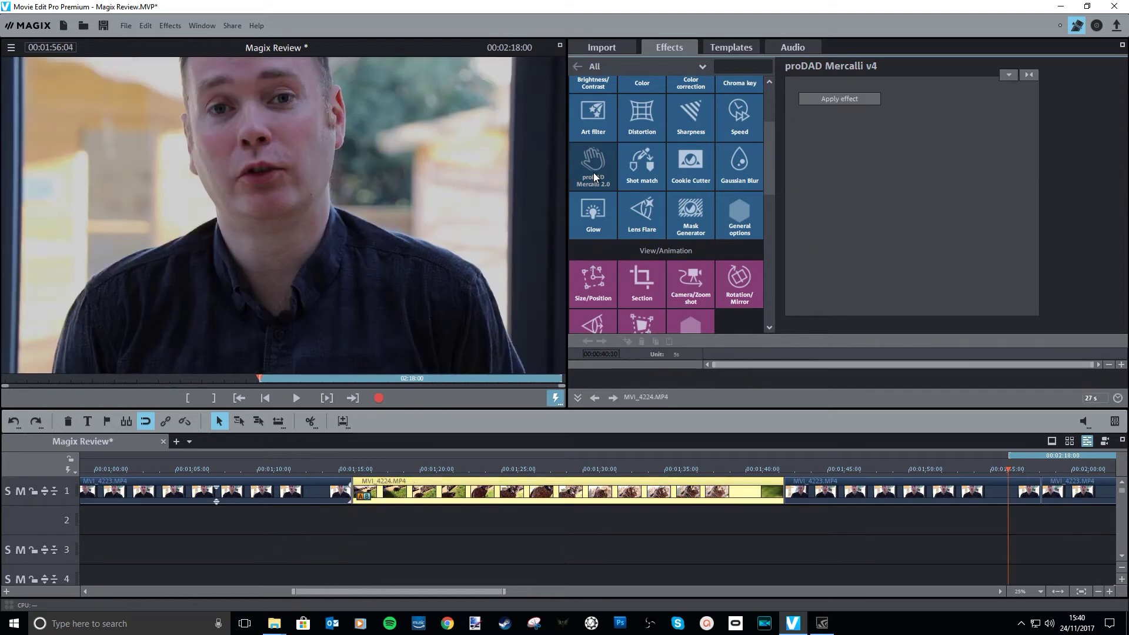
Step: Apply proDAD Mercalli 2.0 to MVI_4224, keeping the Universal camera profile
{"action": "left_click", "coordinate": [502, 496]}
{"action": "left_click", "coordinate": [581, 171]}
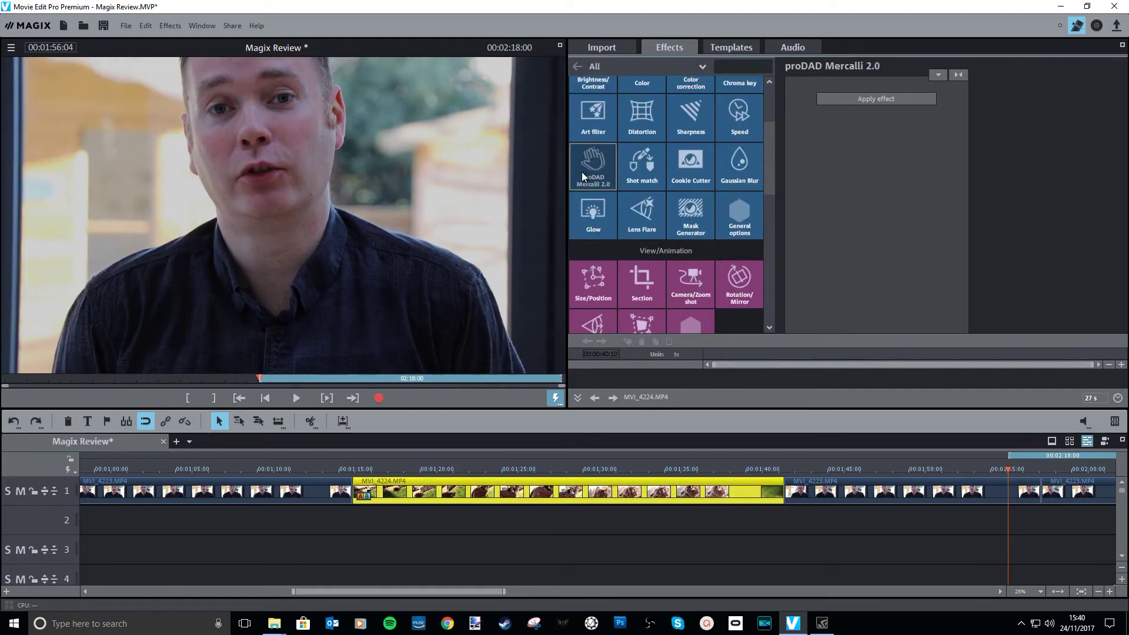
{"action": "left_click", "coordinate": [869, 102]}
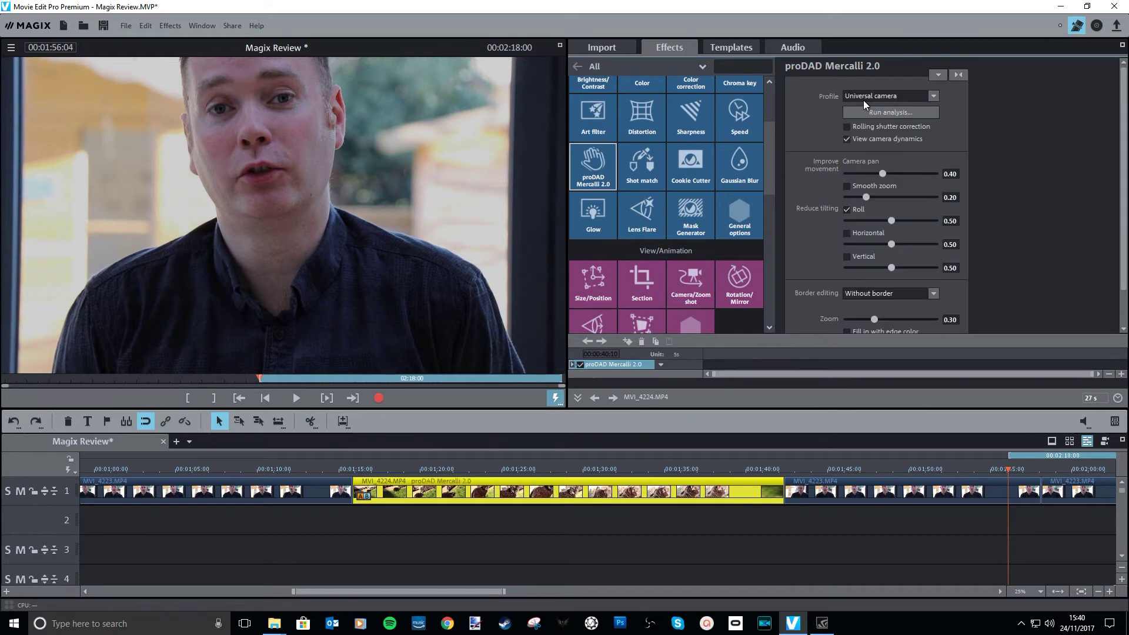
{"action": "left_click", "coordinate": [890, 97]}
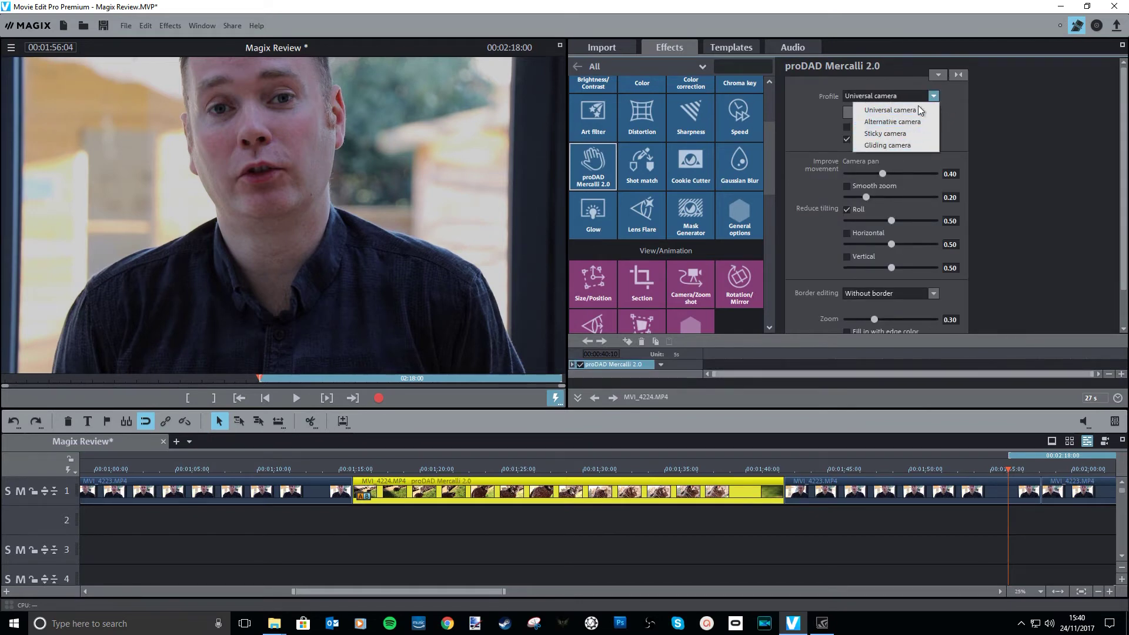
{"action": "left_click", "coordinate": [946, 129]}
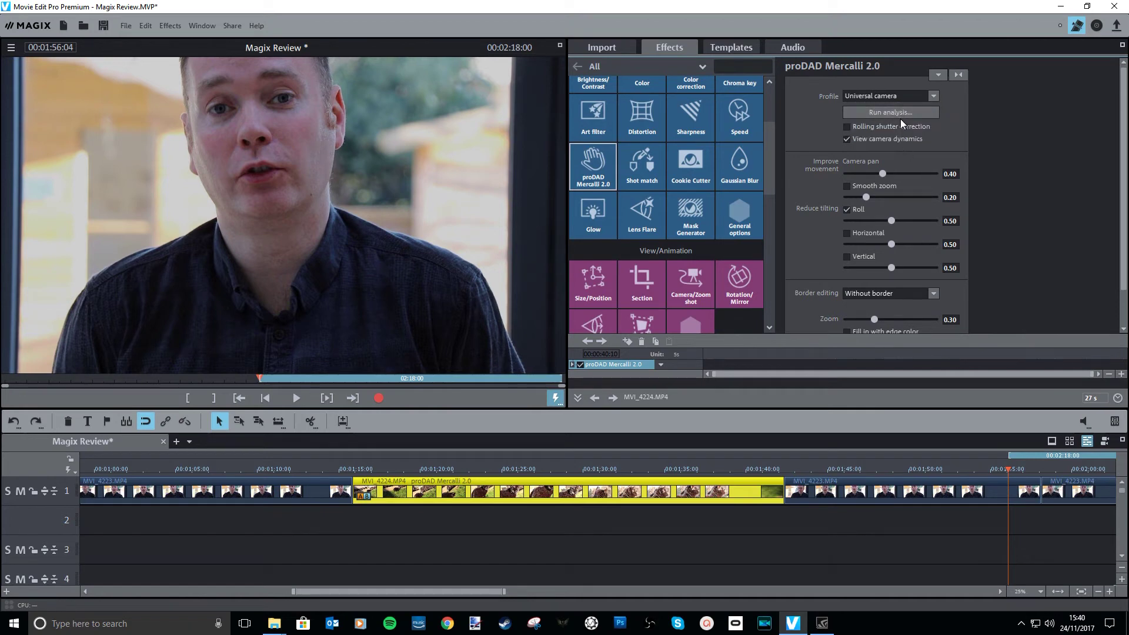
Step: Run the Mercalli analysis at 1:16 and place a second MVI_4224 copy on track 3 near 1:23
{"action": "left_click", "coordinate": [363, 466]}
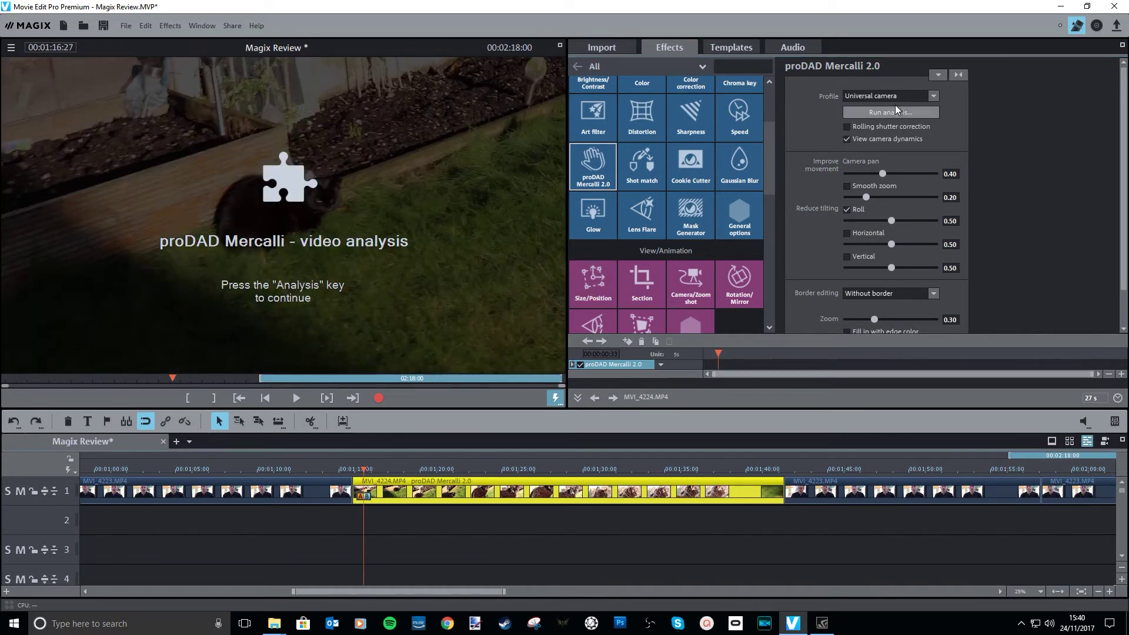
{"action": "left_click", "coordinate": [901, 117]}
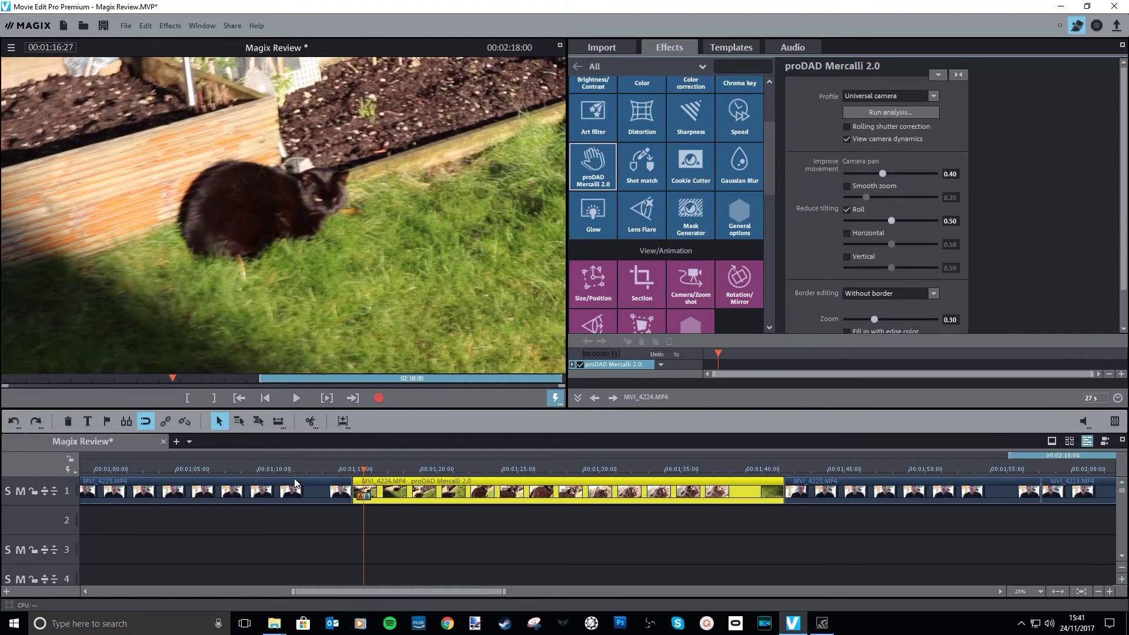
{"action": "left_click", "coordinate": [602, 47]}
{"action": "left_click_drag", "start_coordinate": [910, 356], "coordinate": [256, 541]}
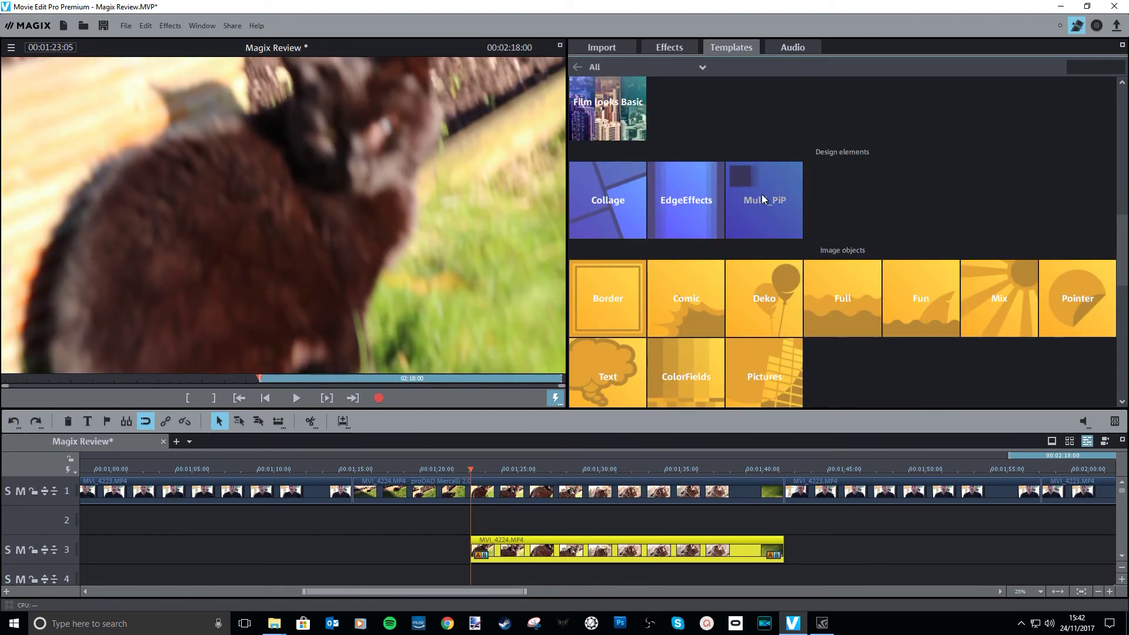
Step: Give the track 3 clip the Multi_PiP '3/1 bottom right' layout and preview the result
{"action": "left_click", "coordinate": [762, 199]}
{"action": "mouse_move", "coordinate": [838, 185]}
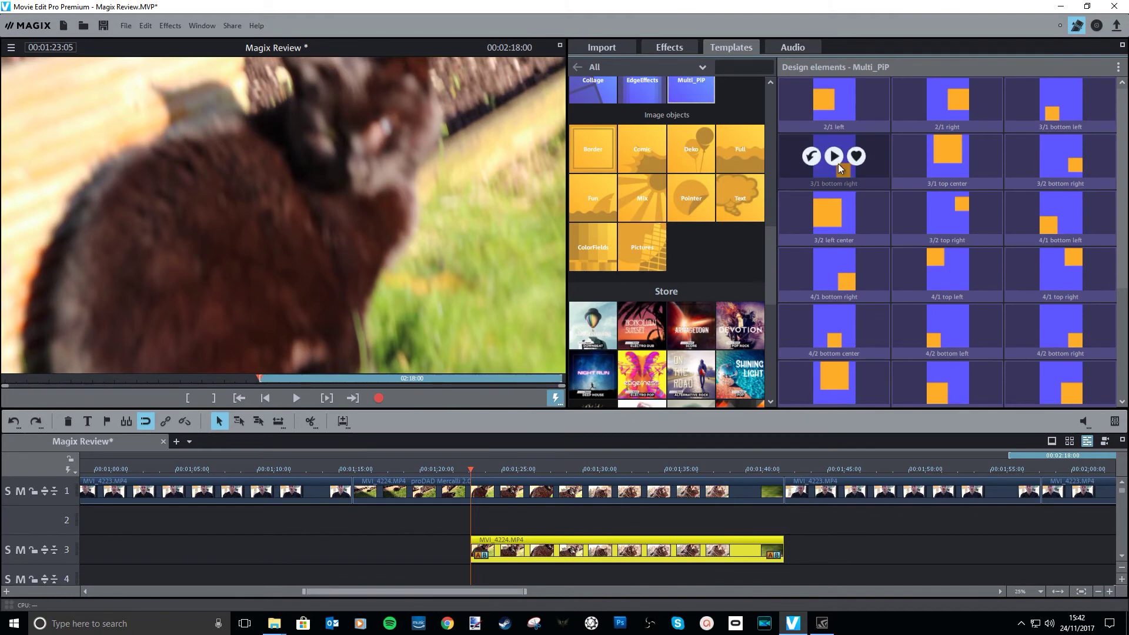
{"action": "left_click", "coordinate": [812, 154]}
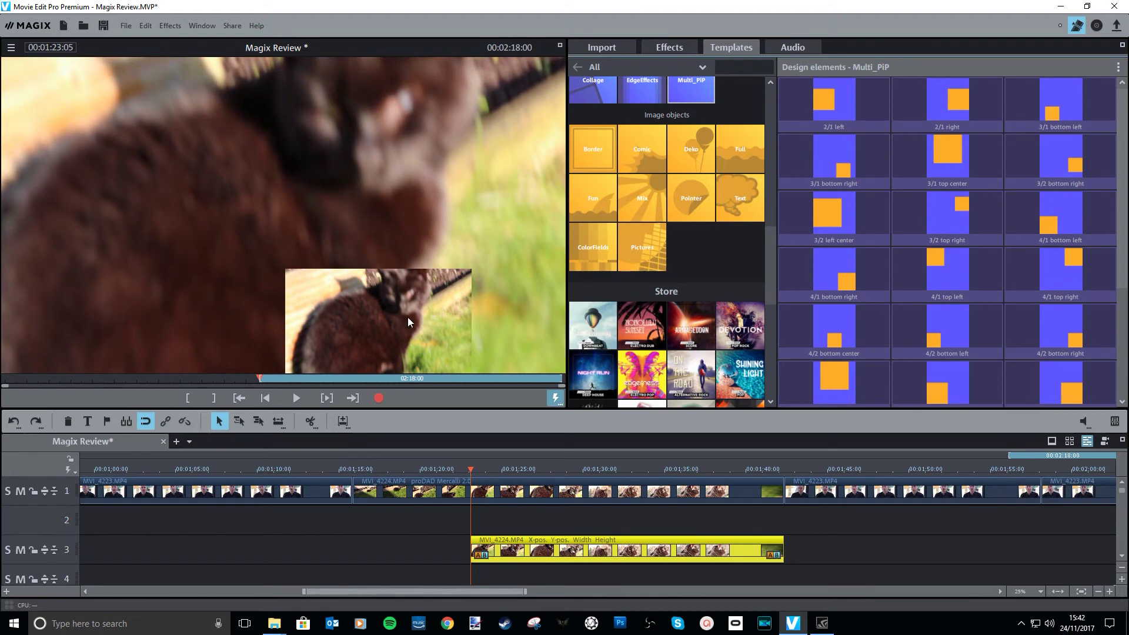
{"action": "left_click", "coordinate": [558, 522]}
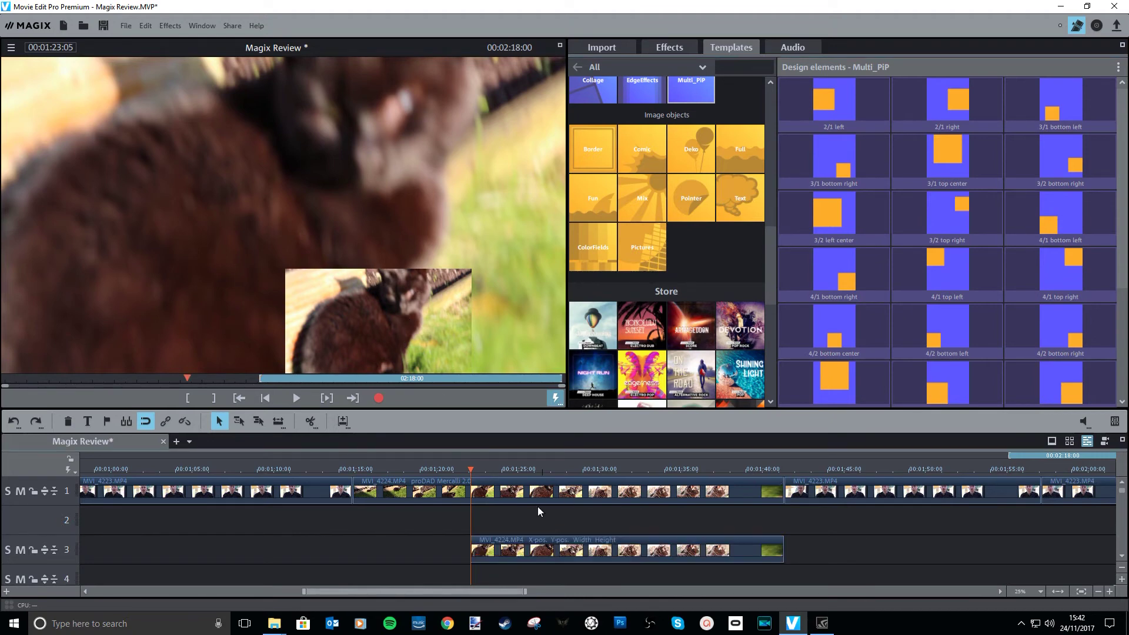
{"action": "left_click", "coordinate": [528, 493]}
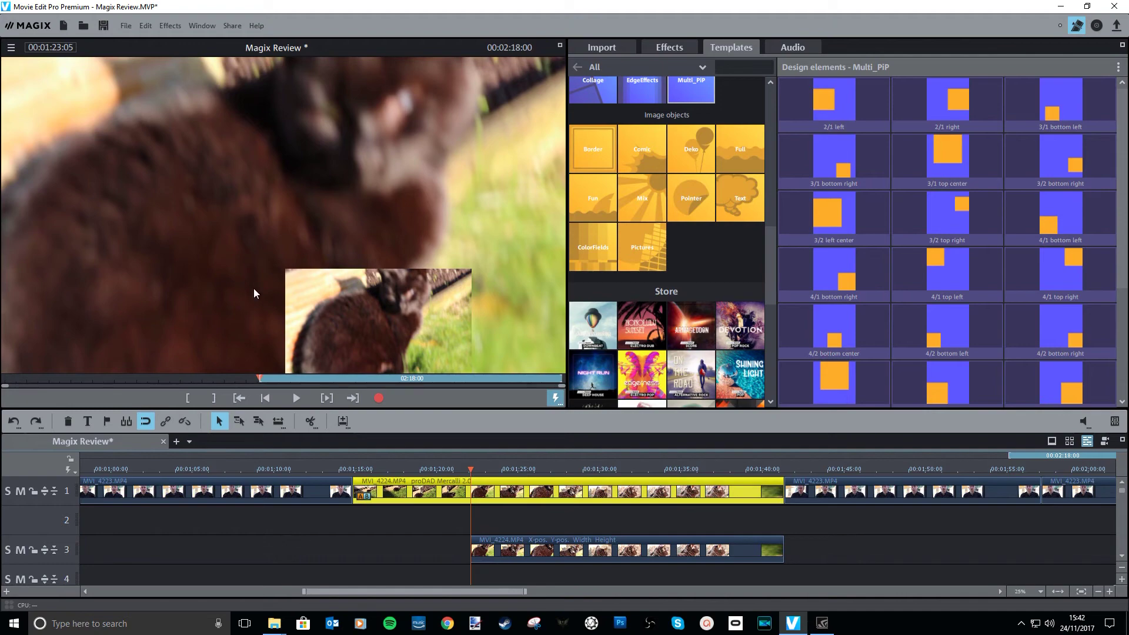
{"action": "left_click", "coordinate": [297, 398]}
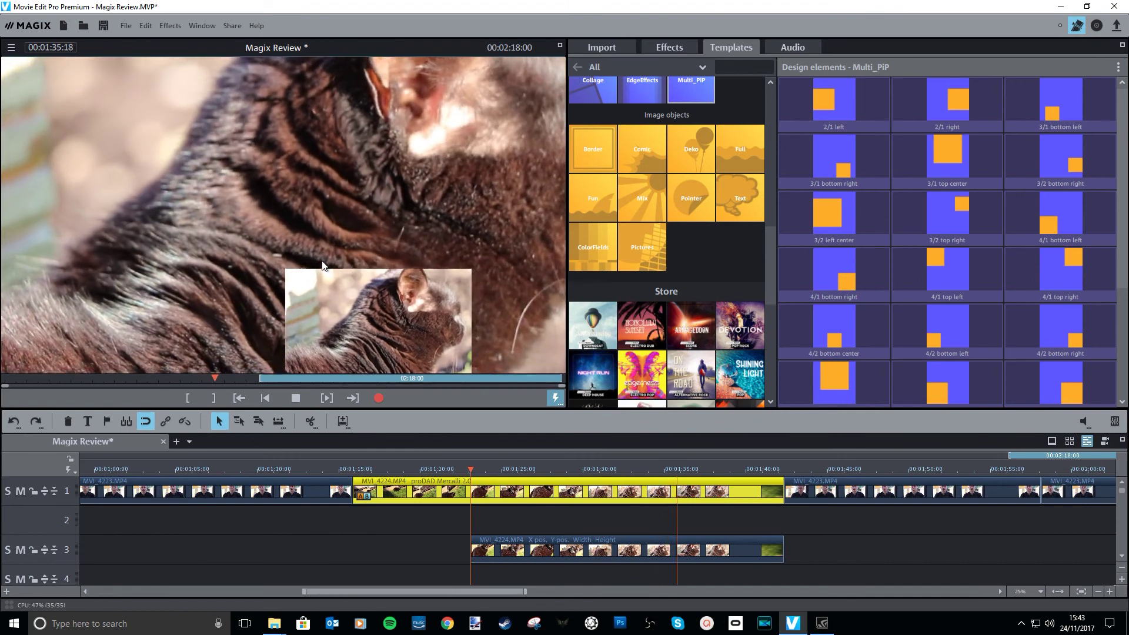
Step: Stop playback, look through the Collage design templates, then list the EdgeEffects ones
{"action": "left_click", "coordinate": [297, 398]}
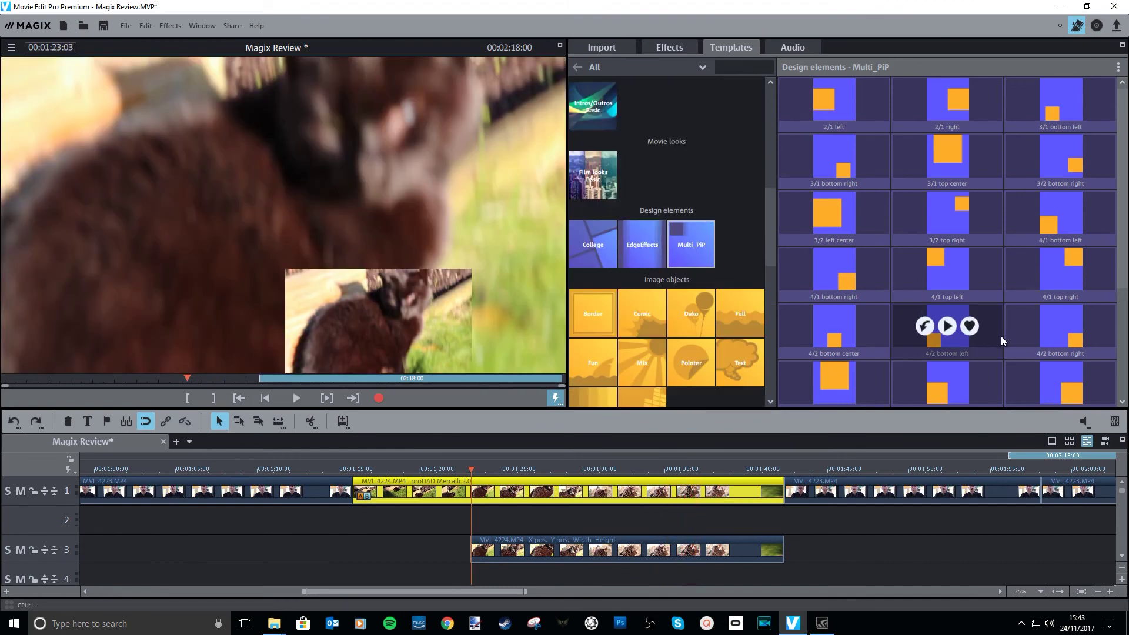
{"action": "scroll", "coordinate": [986, 326], "scroll_direction": "down", "scroll_amount": 3}
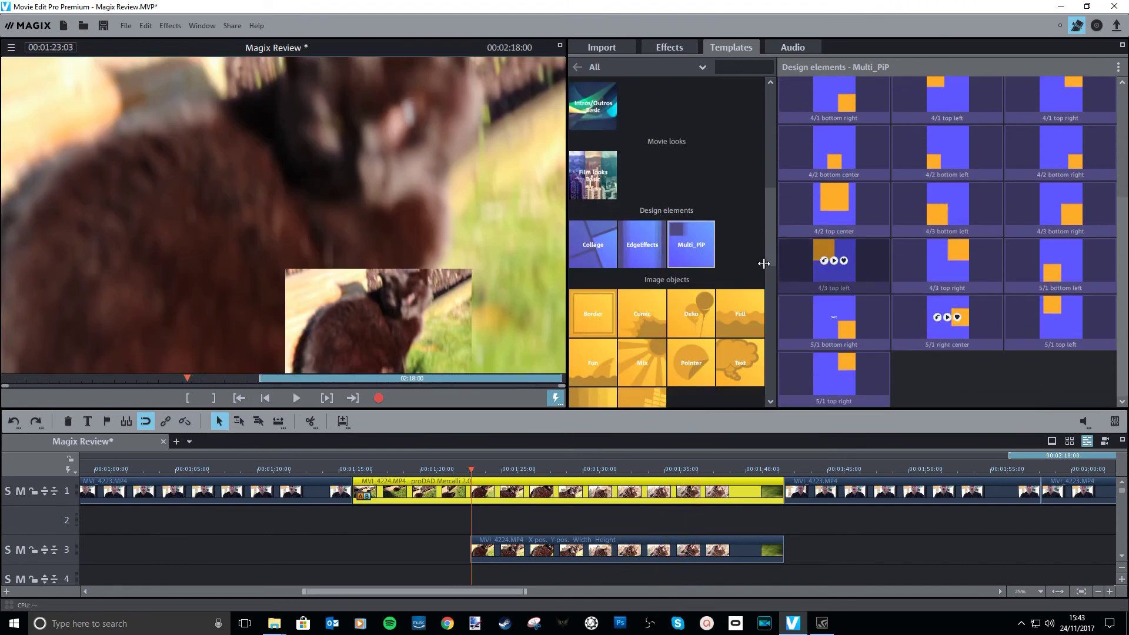
{"action": "left_click", "coordinate": [591, 246]}
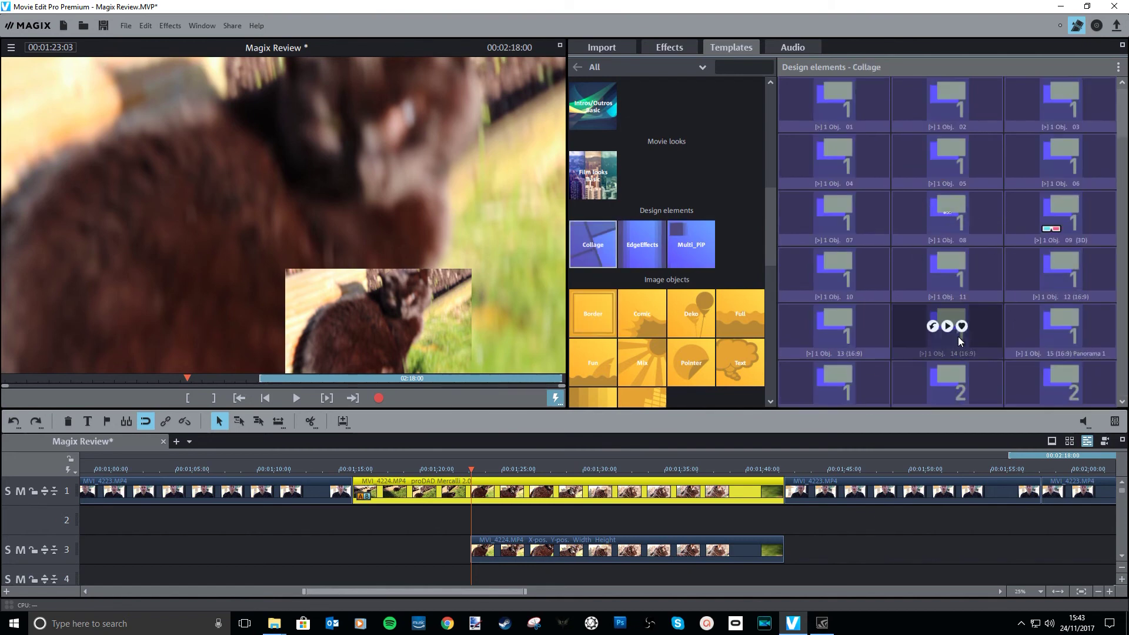
{"action": "scroll", "coordinate": [959, 283], "scroll_direction": "down", "scroll_amount": 5}
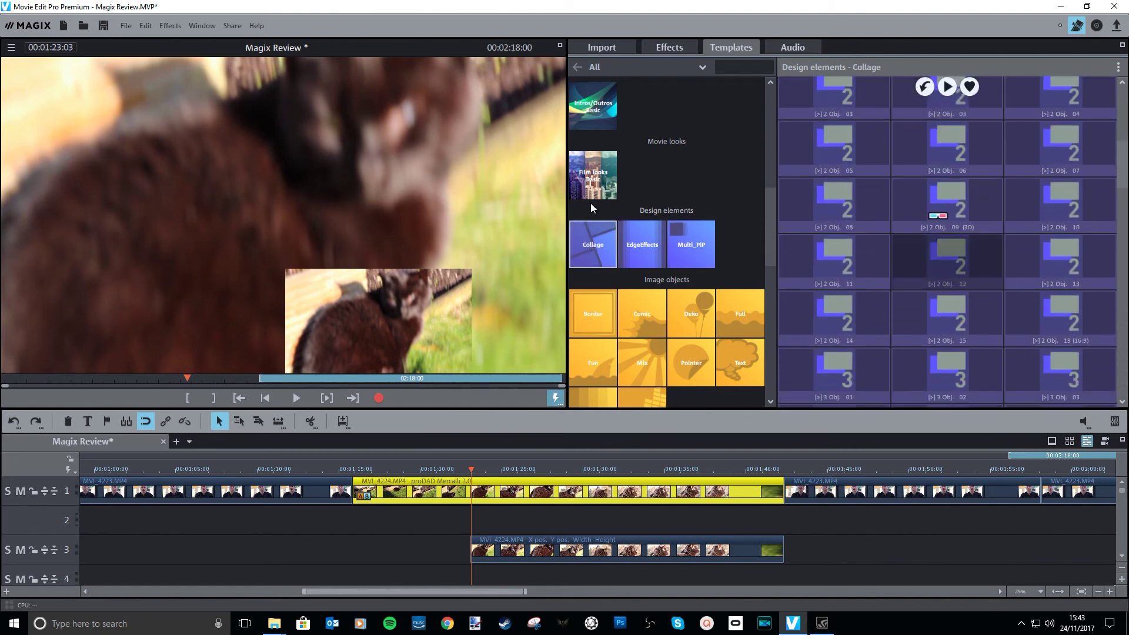
{"action": "scroll", "coordinate": [909, 234], "scroll_direction": "down", "scroll_amount": 2}
{"action": "left_click", "coordinate": [642, 245]}
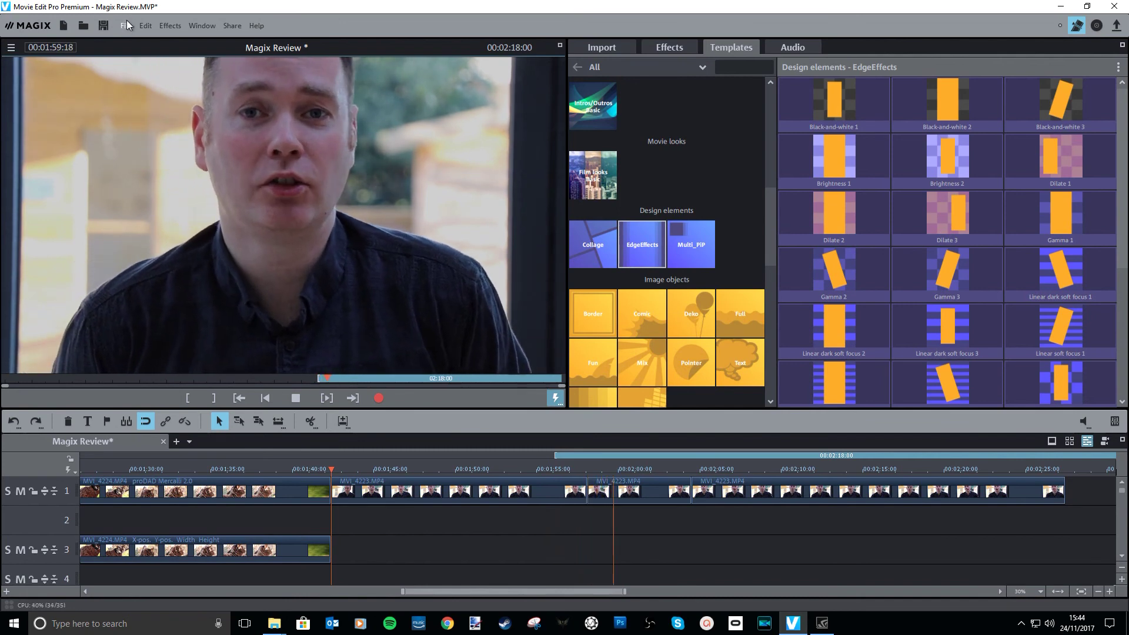
{"action": "left_click", "coordinate": [125, 27]}
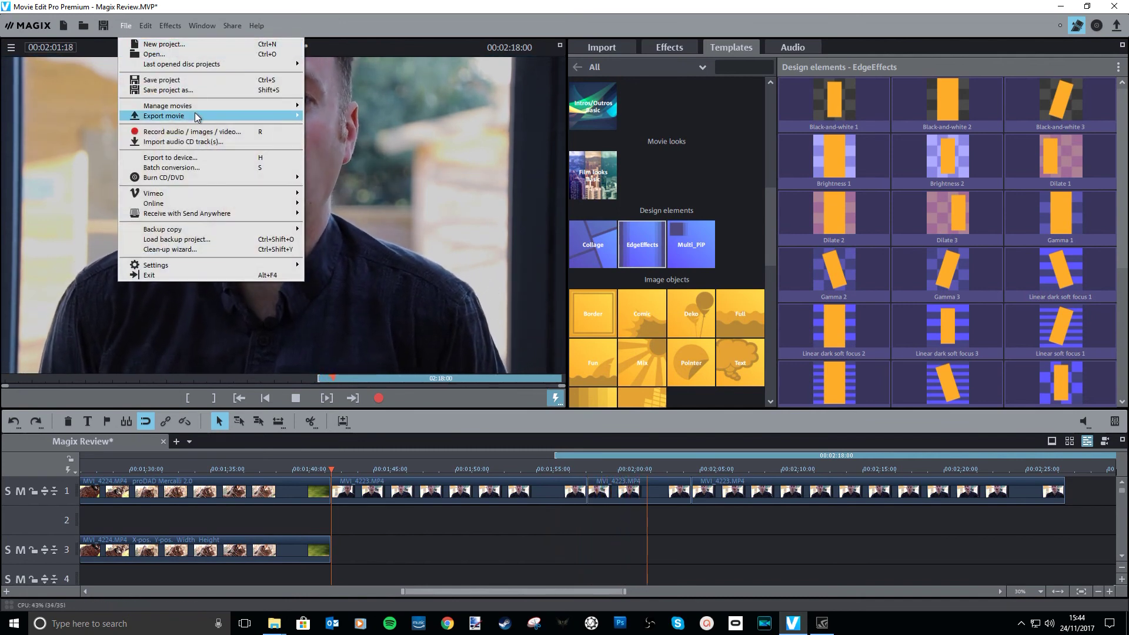
{"action": "mouse_move", "coordinate": [196, 115]}
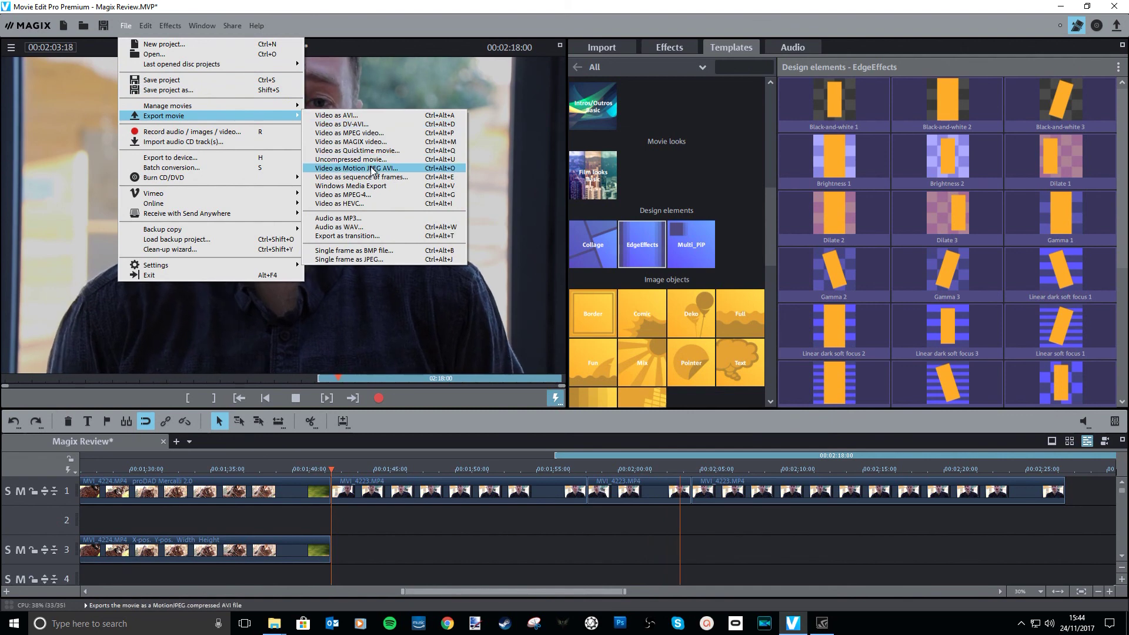
{"action": "left_click", "coordinate": [356, 6]}
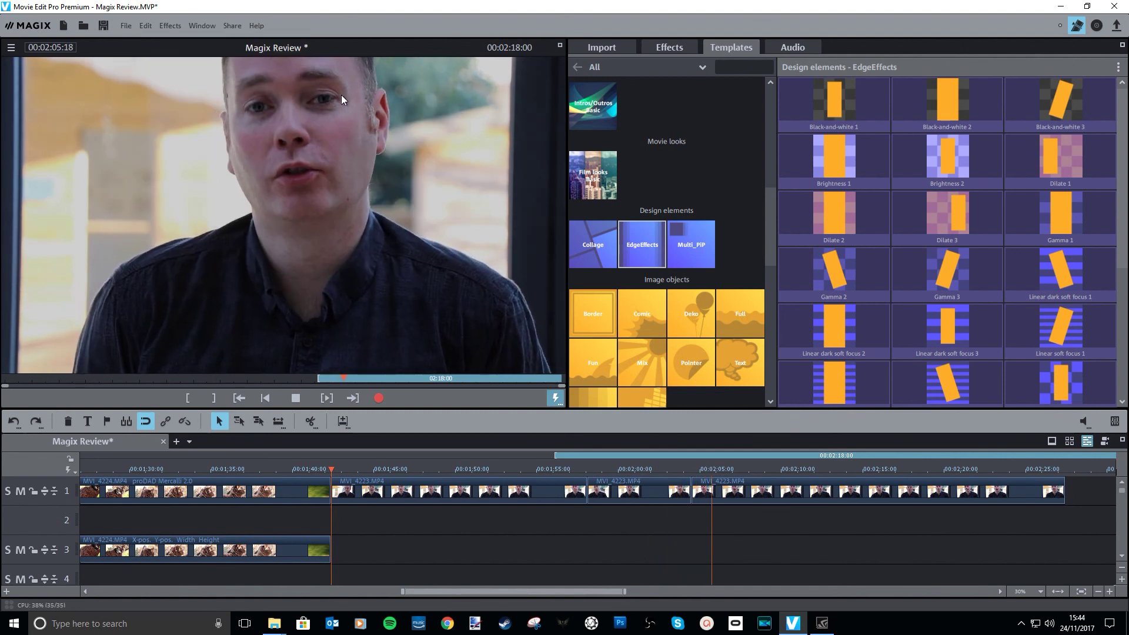